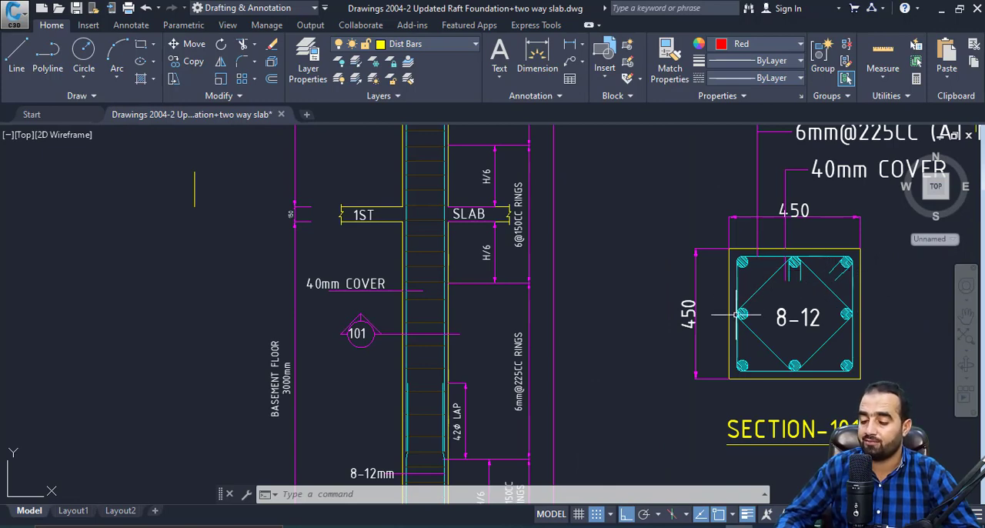
Examine the lap zone, ring spacings and H/6 end zones on the column C-1 elevation.
{"action": "scroll", "coordinate": [502, 360], "scroll_direction": "down", "scroll_amount": 3}
{"action": "scroll", "coordinate": [501, 385], "scroll_direction": "up", "scroll_amount": 3}
{"action": "scroll", "coordinate": [499, 359], "scroll_direction": "up", "scroll_amount": 2}
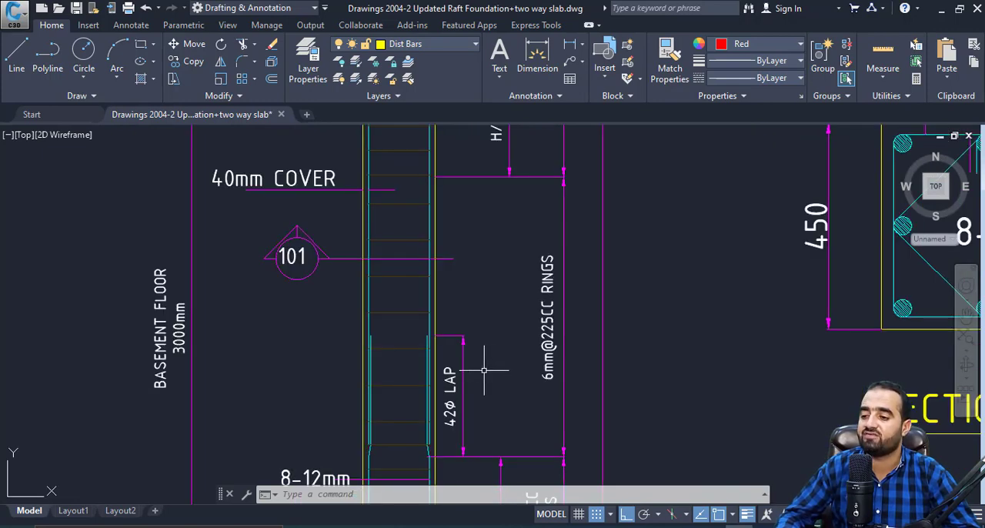
{"action": "scroll", "coordinate": [484, 369], "scroll_direction": "down", "scroll_amount": 4}
{"action": "scroll", "coordinate": [483, 378], "scroll_direction": "up", "scroll_amount": 4}
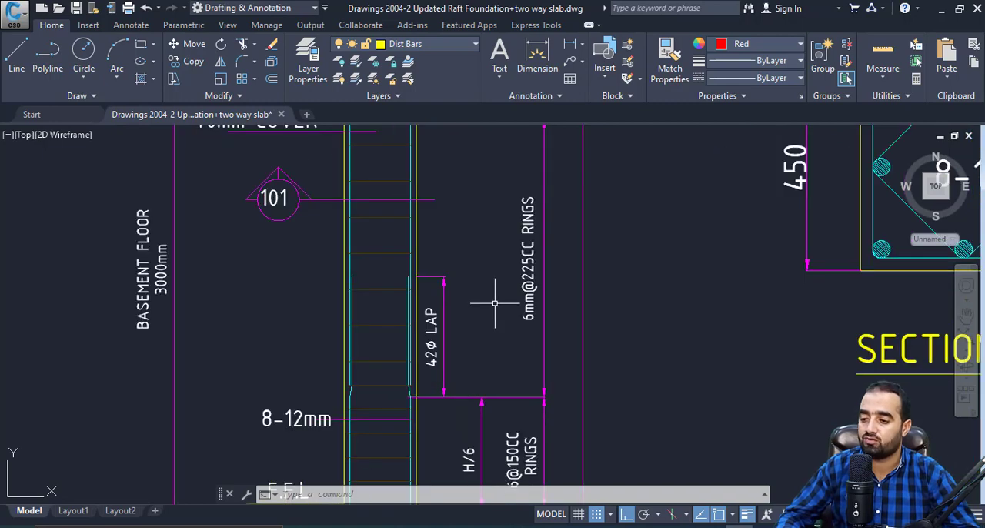
{"action": "scroll", "coordinate": [413, 332], "scroll_direction": "down", "scroll_amount": 4}
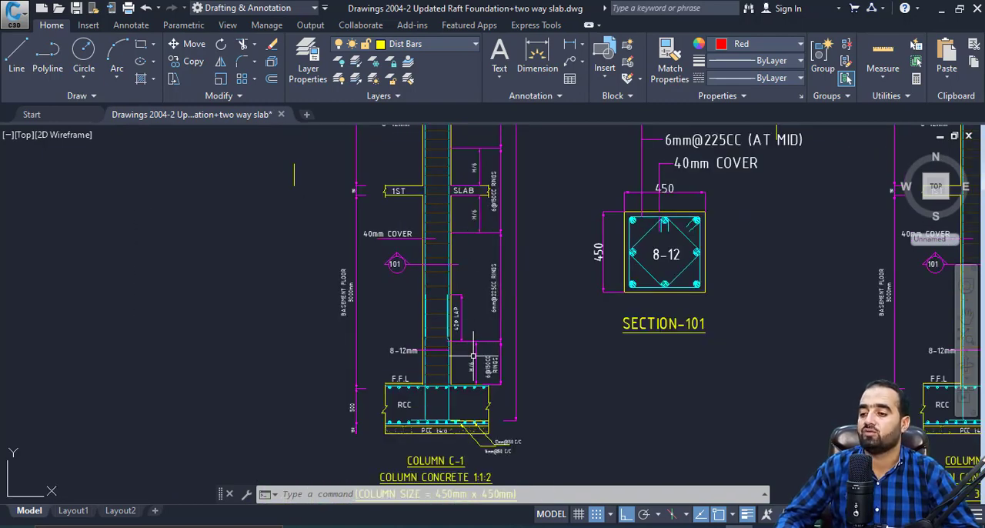
{"action": "scroll", "coordinate": [480, 295], "scroll_direction": "up", "scroll_amount": 3}
{"action": "scroll", "coordinate": [480, 260], "scroll_direction": "down", "scroll_amount": 3}
Calculate the column's mid-span height in Calculator by subtracting 500 twice from 3000, and minimise Calculator.
{"action": "left_click", "coordinate": [510, 526]}
{"action": "type", "text": "3,000"}
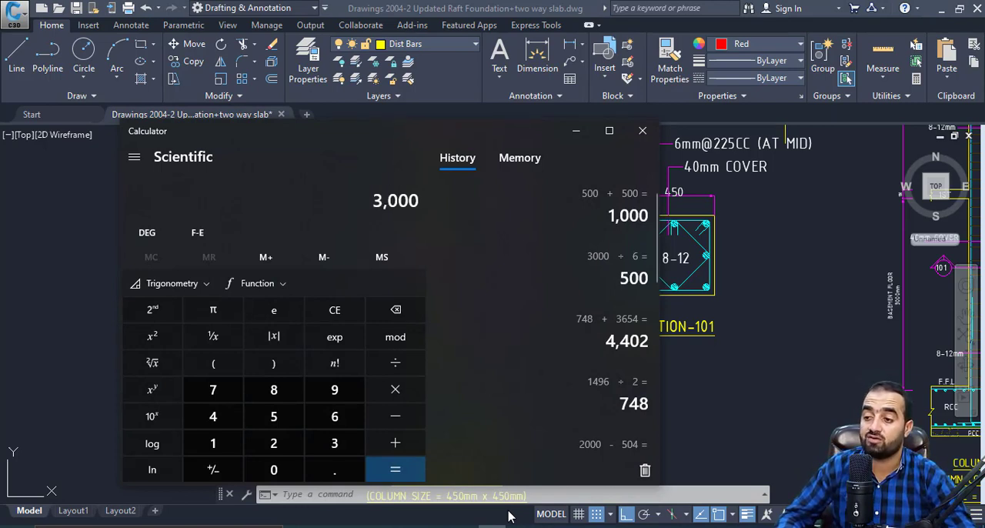
{"action": "type", "text": "500"}
{"action": "key", "text": "Return"}
{"action": "key", "text": "minus"}
{"action": "type", "text": "500"}
{"action": "key", "text": "Return"}
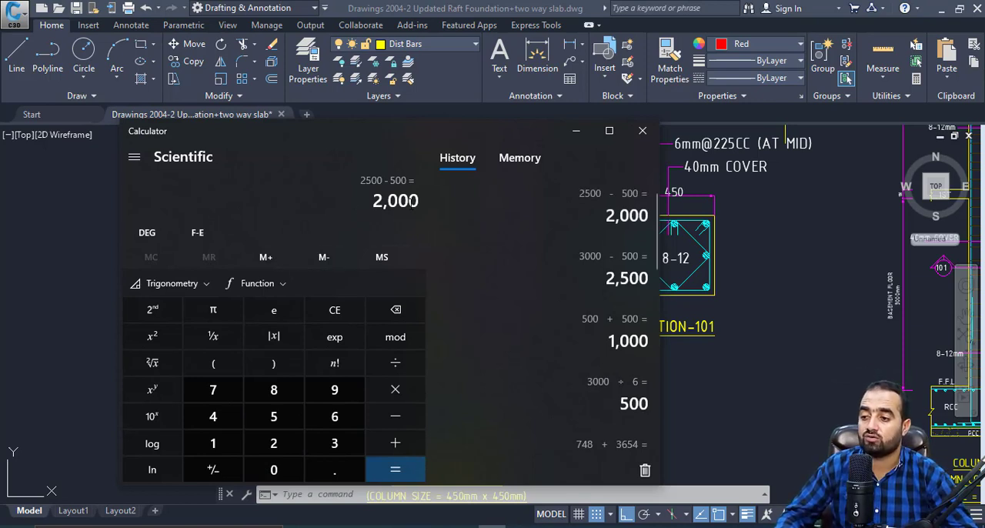
{"action": "left_click", "coordinate": [576, 131]}
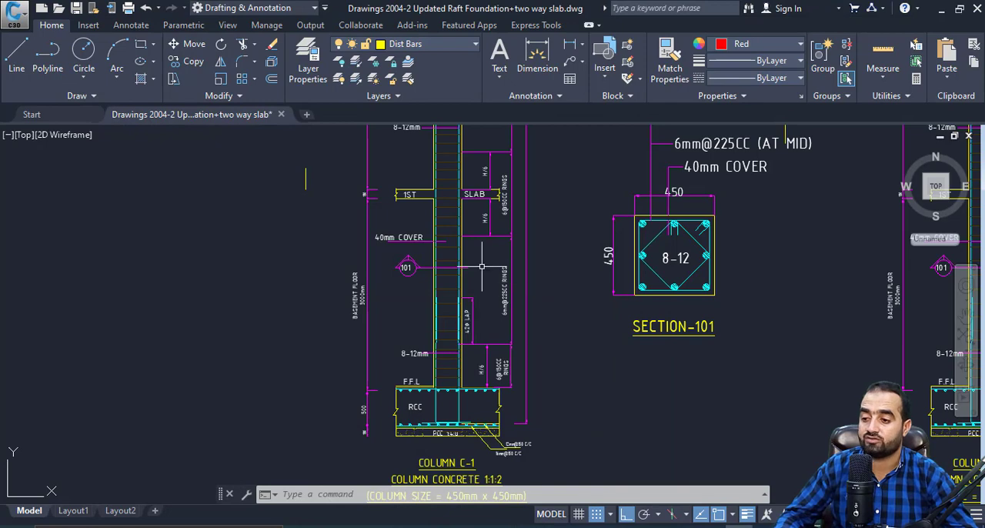
Switch to the bar bending schedule in Excel and enter serial number 5 in the next row.
{"action": "left_click", "coordinate": [770, 526]}
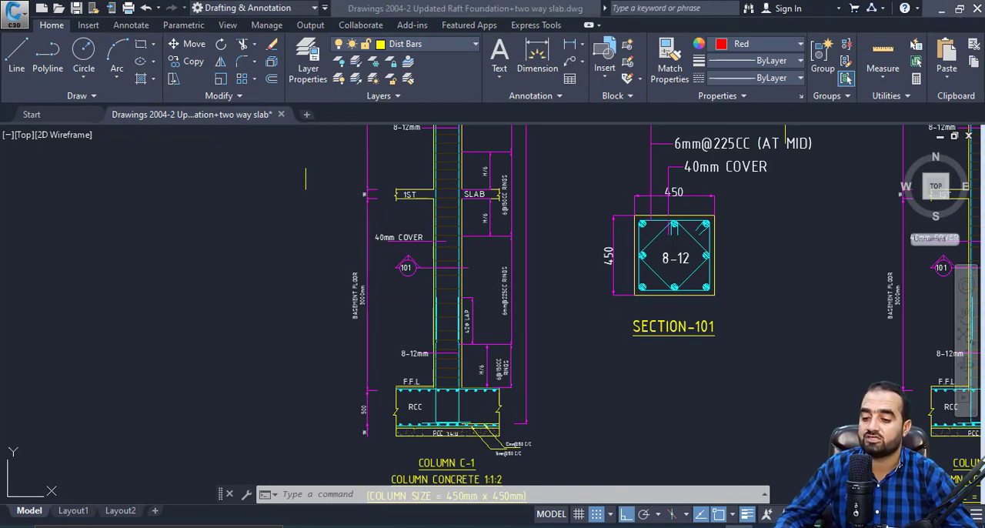
{"action": "type", "text": "5"}
{"action": "key", "text": "Tab"}
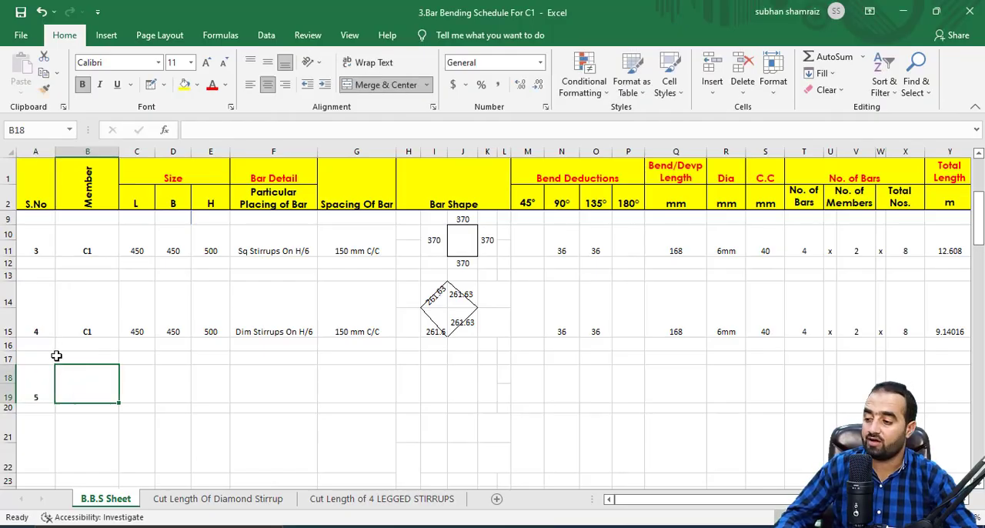
Copy the member, L and B cells of item 4 into the item 5 row.
{"action": "left_click_drag", "start_coordinate": [92, 316], "coordinate": [171, 320]}
{"action": "right_click", "coordinate": [171, 320]}
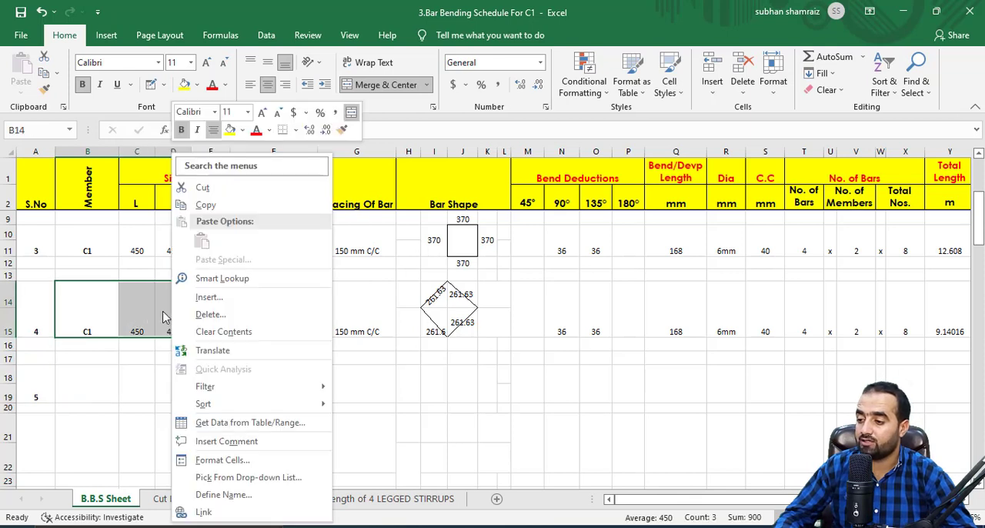
{"action": "left_click", "coordinate": [210, 206]}
{"action": "left_click", "coordinate": [95, 389]}
{"action": "right_click", "coordinate": [94, 385]}
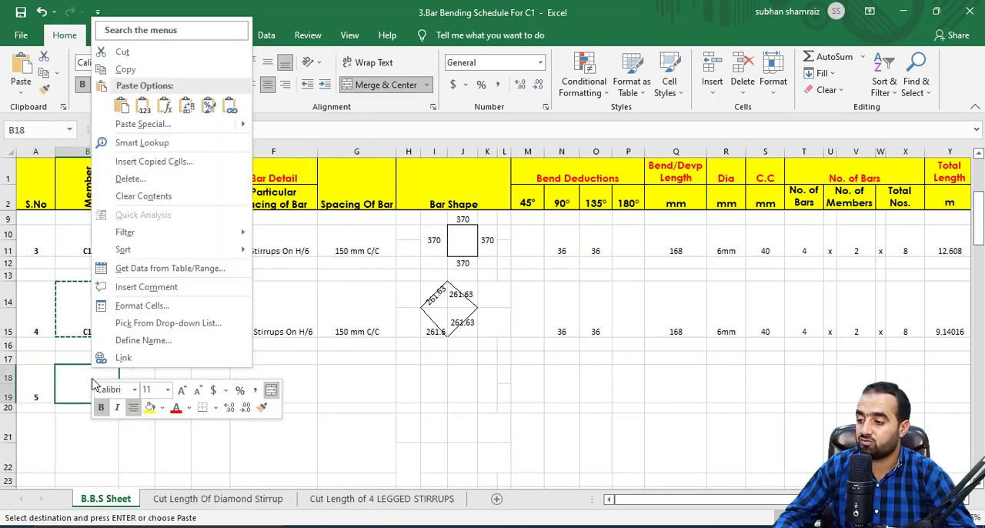
{"action": "left_click", "coordinate": [122, 106]}
Enter 2000 as the height H of item 5.
{"action": "left_click", "coordinate": [211, 389]}
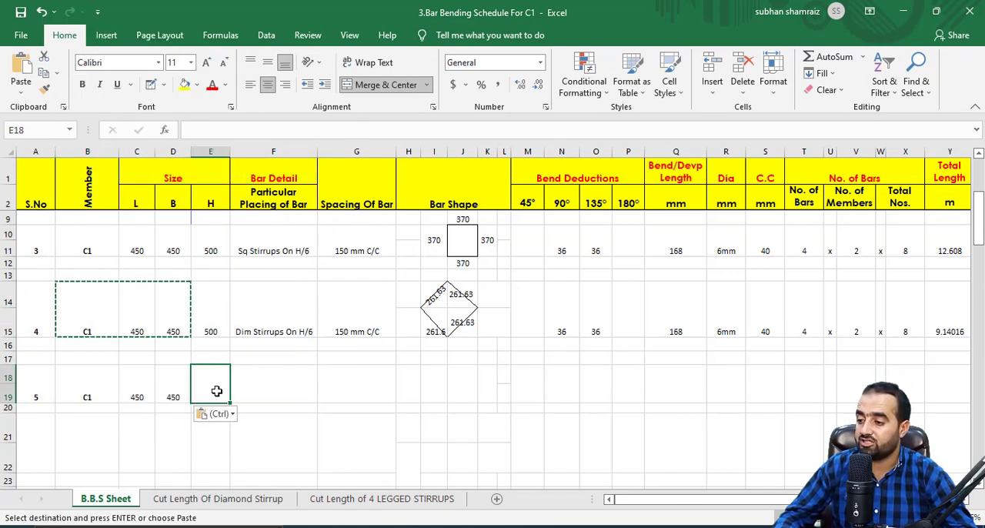
{"action": "key", "text": "Escape"}
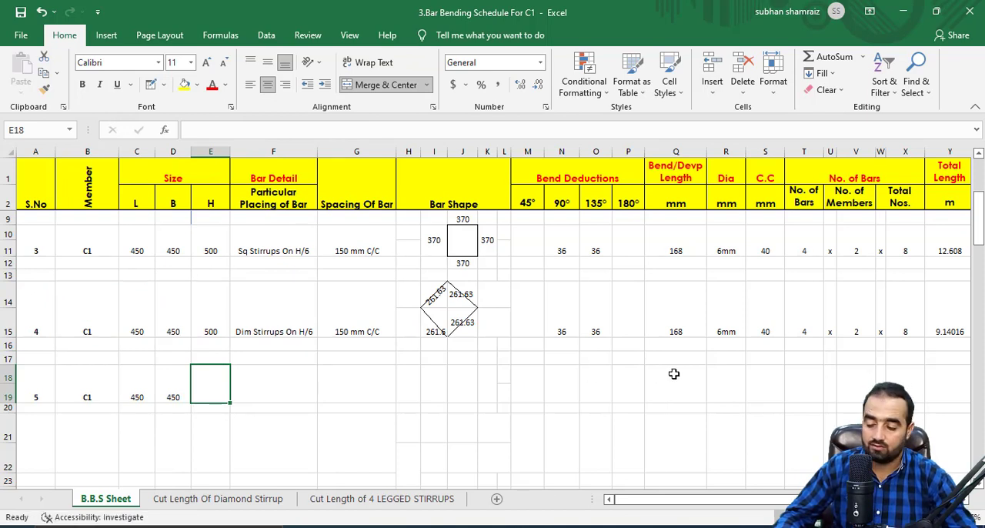
{"action": "type", "text": "2000"}
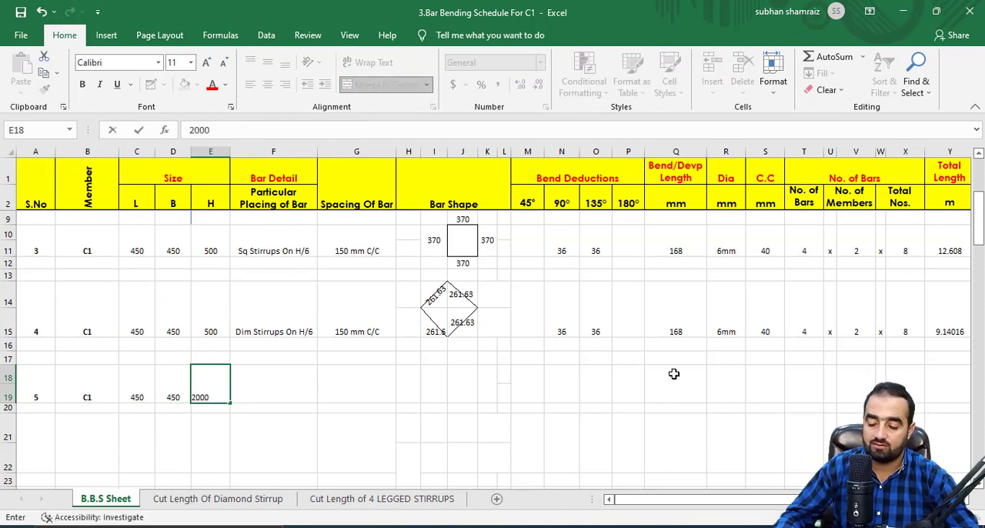
{"action": "key", "text": "Tab"}
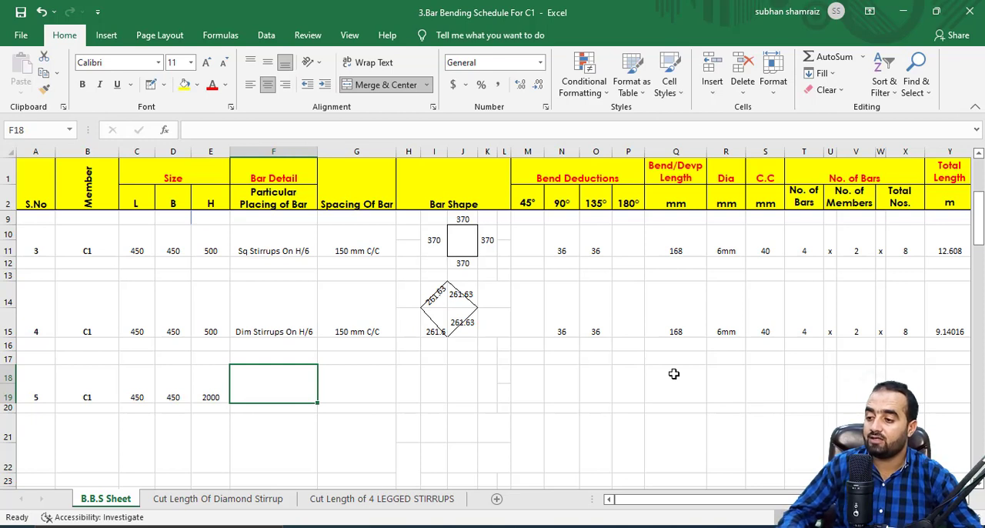
Enter "Sq Stirrups On Mid Span" as item 5's bar detail and fit column F's width to the text.
{"action": "left_click", "coordinate": [253, 313]}
{"action": "left_click", "coordinate": [282, 393]}
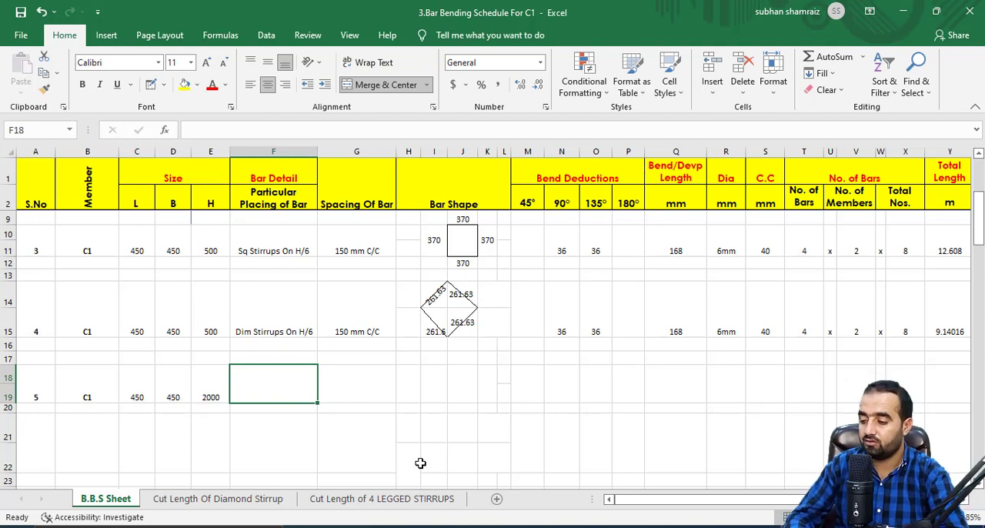
{"action": "type", "text": "Sq Stirrups On"}
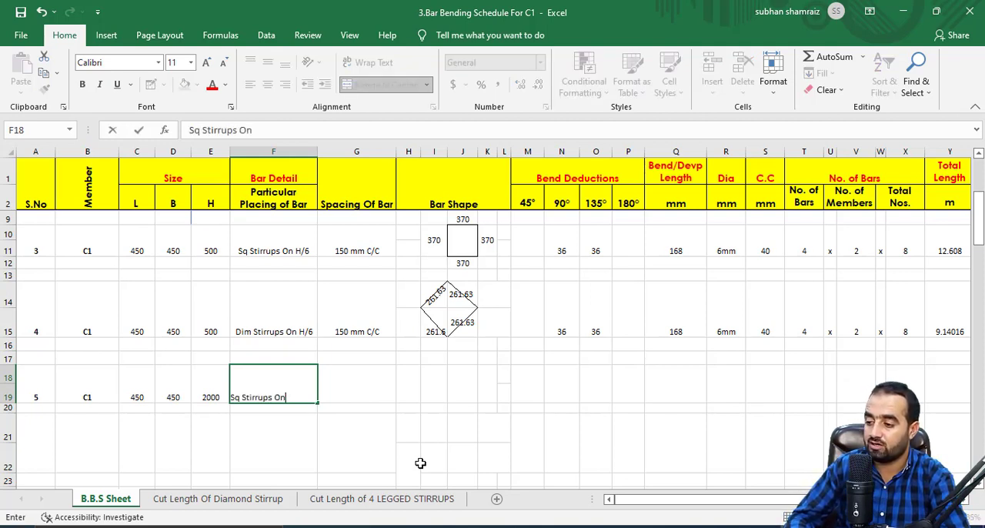
{"action": "type", "text": "Mid Span"}
{"action": "left_click", "coordinate": [334, 448]}
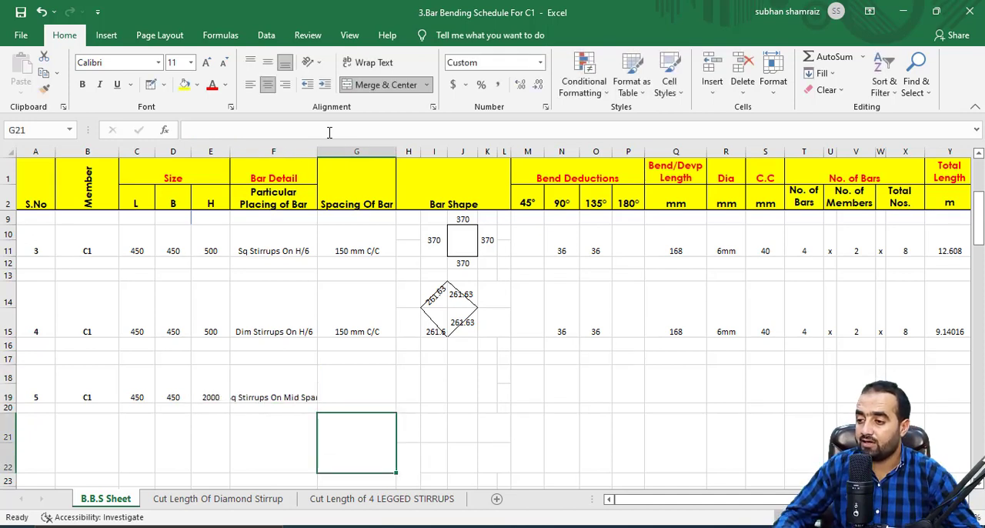
{"action": "double_click", "coordinate": [316, 153]}
Set the bar spacing of item 5 to 225 mm C/C.
{"action": "left_click", "coordinate": [374, 381]}
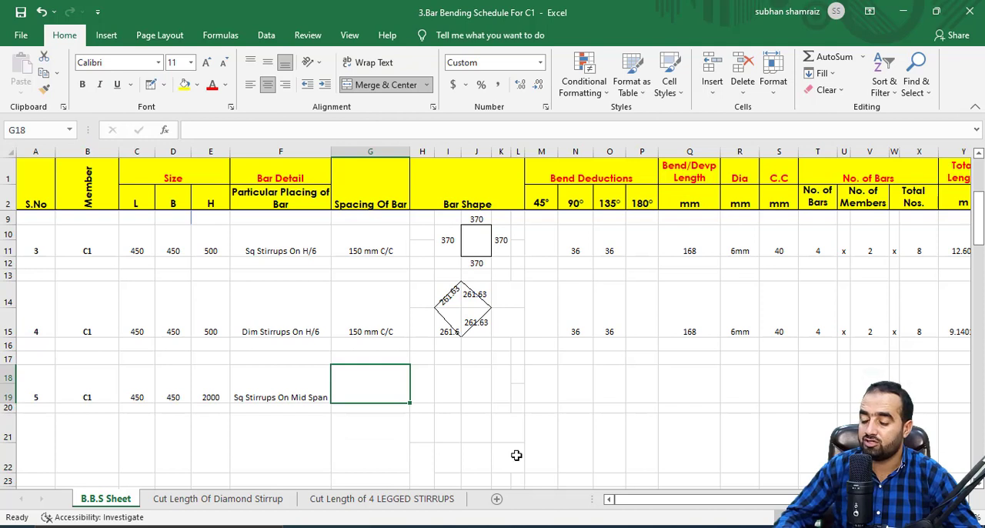
{"action": "type", "text": "2"}
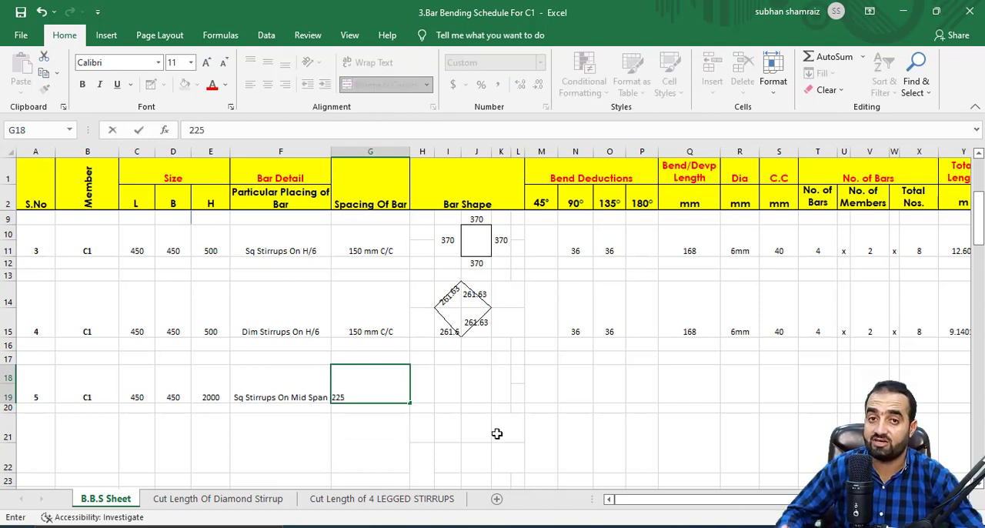
{"action": "type", "text": "25"}
{"action": "key", "text": "Tab"}
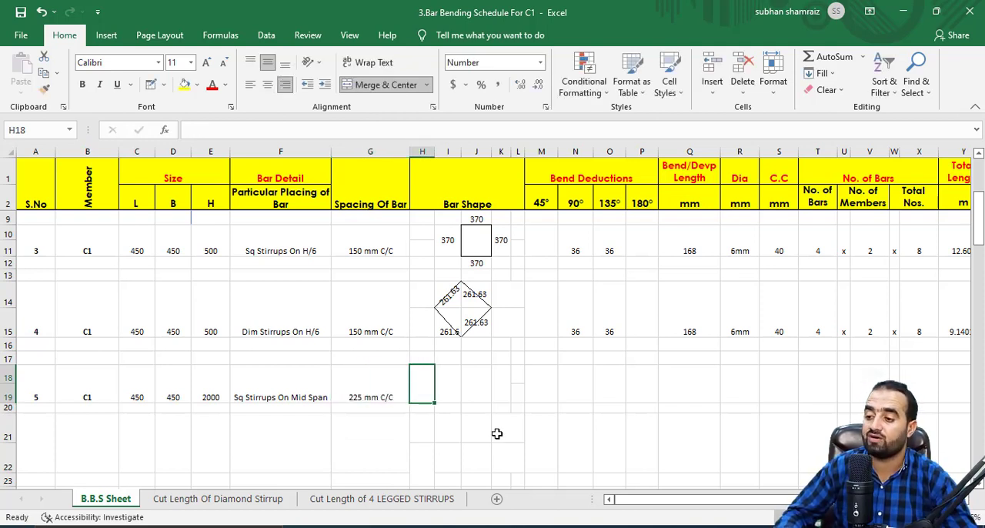
Merge cells I18:J19 in the Bar Shape column for item 5's stirrup shape.
{"action": "left_click", "coordinate": [474, 397]}
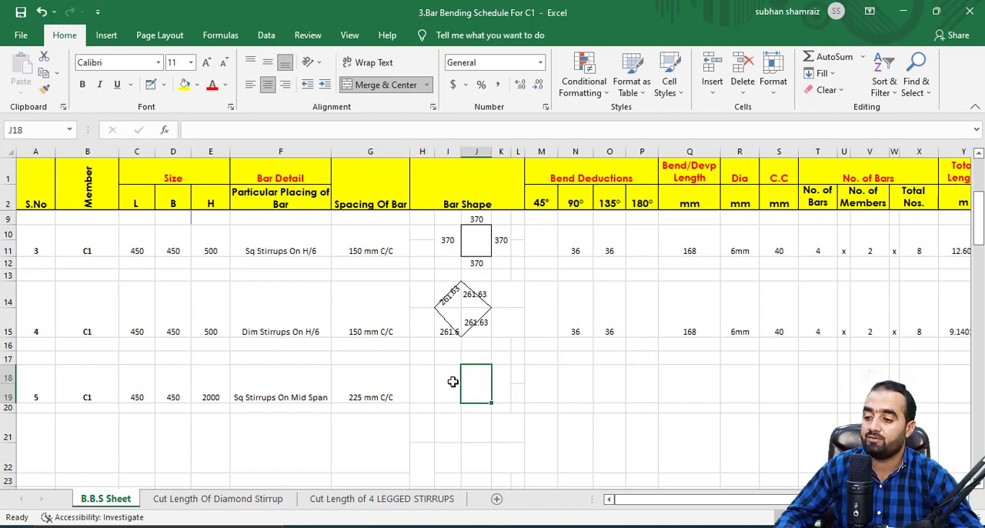
{"action": "left_click_drag", "start_coordinate": [455, 380], "coordinate": [472, 391]}
{"action": "left_click", "coordinate": [382, 85]}
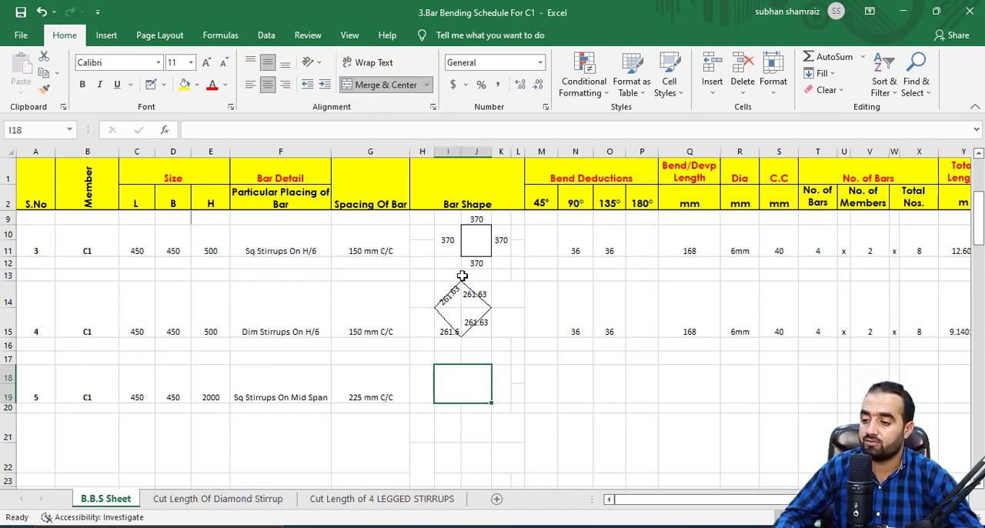
Draw a rectangular border around merged cell I18:J19 as the stirrup outline, and merge I20:J20 beneath it.
{"action": "left_click", "coordinate": [501, 385]}
{"action": "left_click", "coordinate": [151, 87]}
{"action": "left_click_drag", "start_coordinate": [435, 366], "coordinate": [435, 402]}
{"action": "left_click", "coordinate": [482, 365]}
{"action": "left_click", "coordinate": [493, 383]}
{"action": "key", "text": "Escape"}
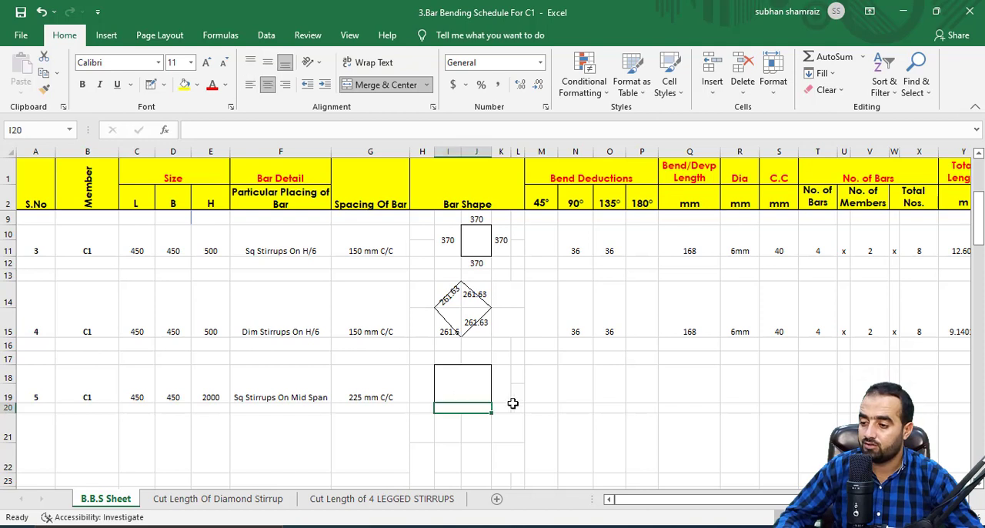
{"action": "left_click", "coordinate": [513, 382]}
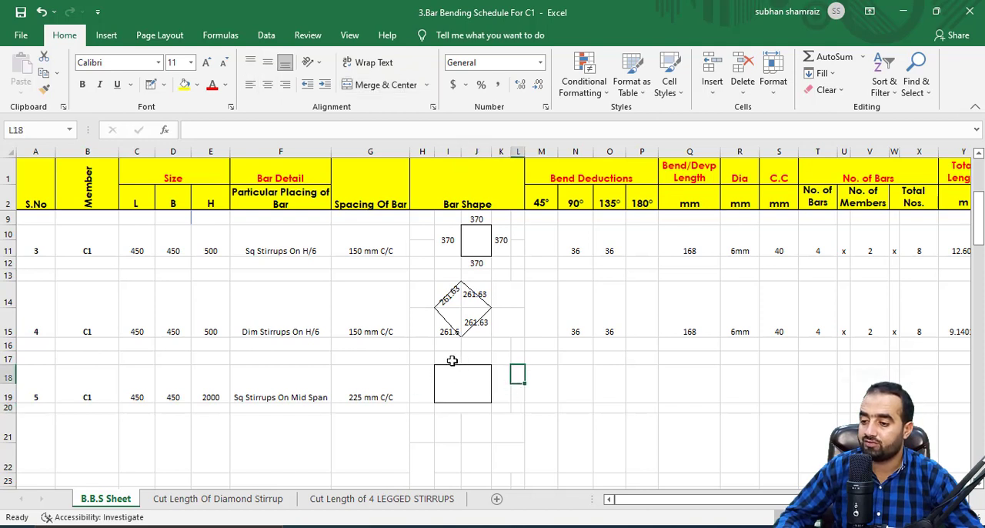
Merge cells I17:J17 directly above the stirrup outline.
{"action": "left_click_drag", "start_coordinate": [452, 360], "coordinate": [473, 358]}
{"action": "left_click", "coordinate": [370, 86]}
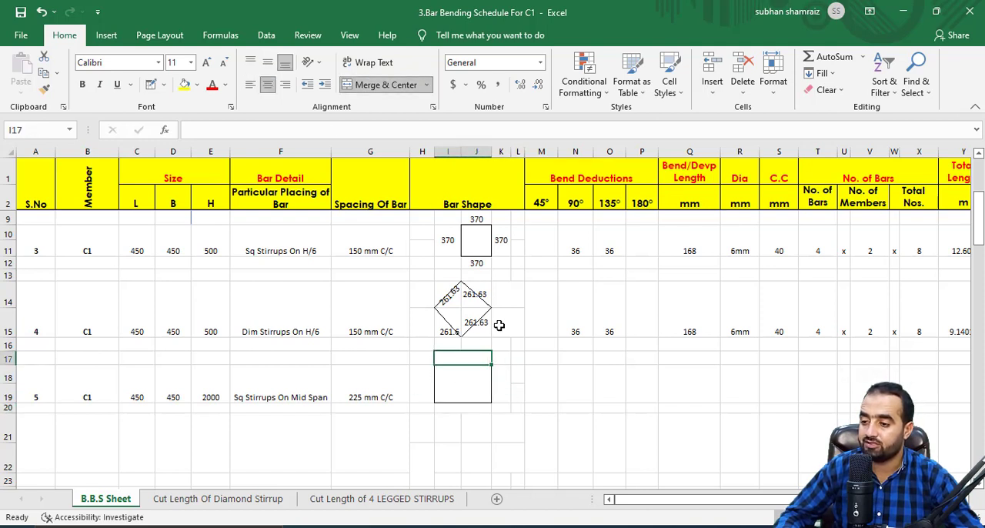
{"action": "left_click", "coordinate": [526, 394]}
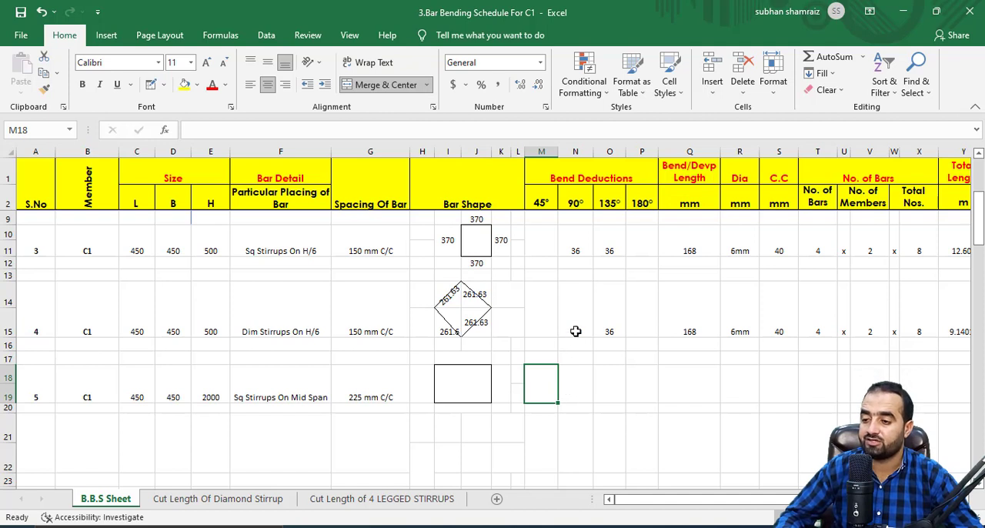
Copy the 90° and 135° bend deduction formulas from item 4 to item 5.
{"action": "left_click_drag", "start_coordinate": [576, 331], "coordinate": [610, 331]}
{"action": "right_click", "coordinate": [607, 331]}
{"action": "left_click", "coordinate": [638, 223]}
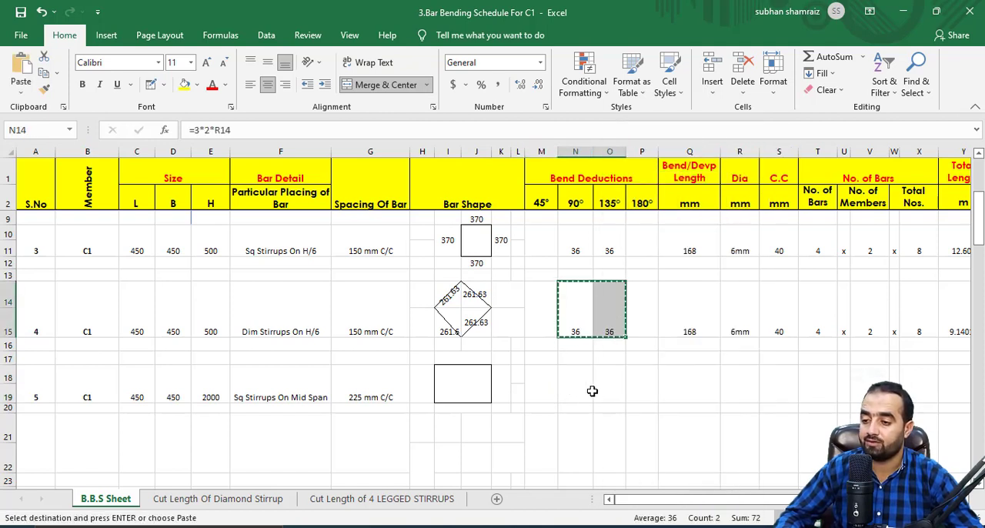
{"action": "left_click", "coordinate": [585, 390]}
{"action": "right_click", "coordinate": [587, 392]}
{"action": "left_click", "coordinate": [611, 70]}
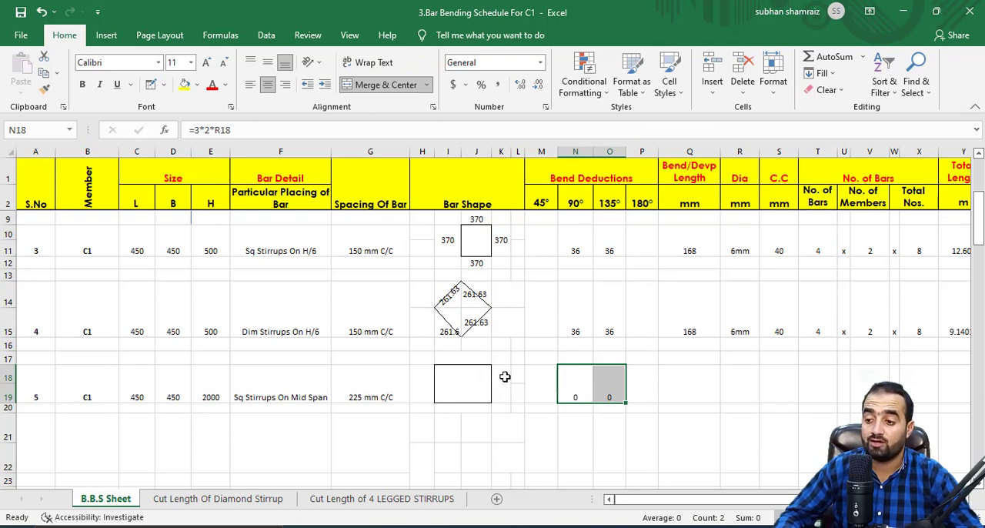
Check the 90° and 135° bend deduction formulas in the item 5 row.
{"action": "left_click", "coordinate": [576, 389]}
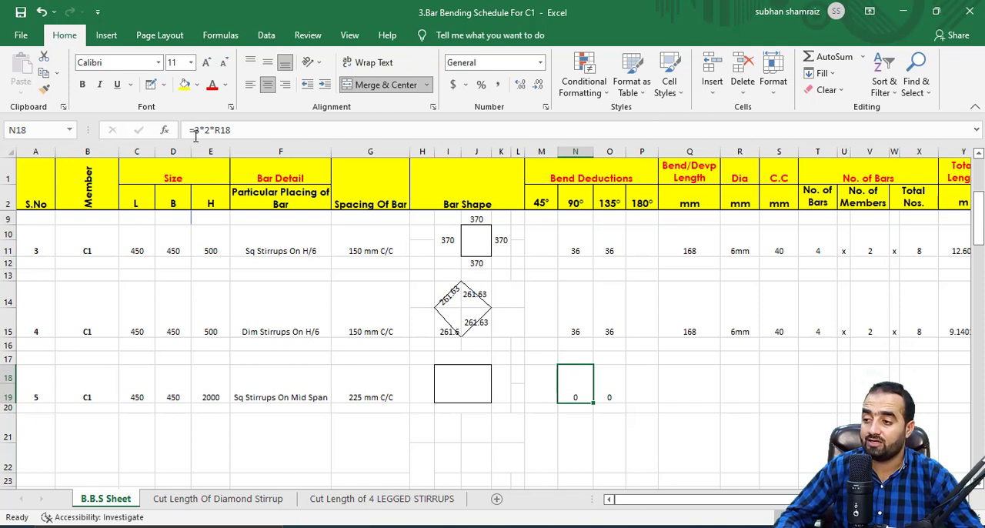
{"action": "left_click", "coordinate": [601, 380]}
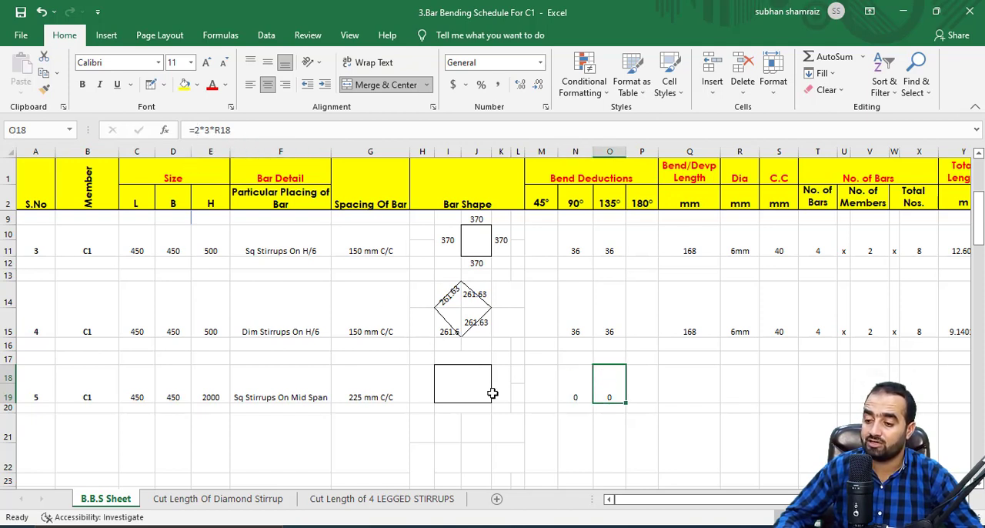
{"action": "left_click", "coordinate": [632, 387]}
Copy the Bend/Devp Length formula from item 4 to item 5.
{"action": "left_click", "coordinate": [698, 390]}
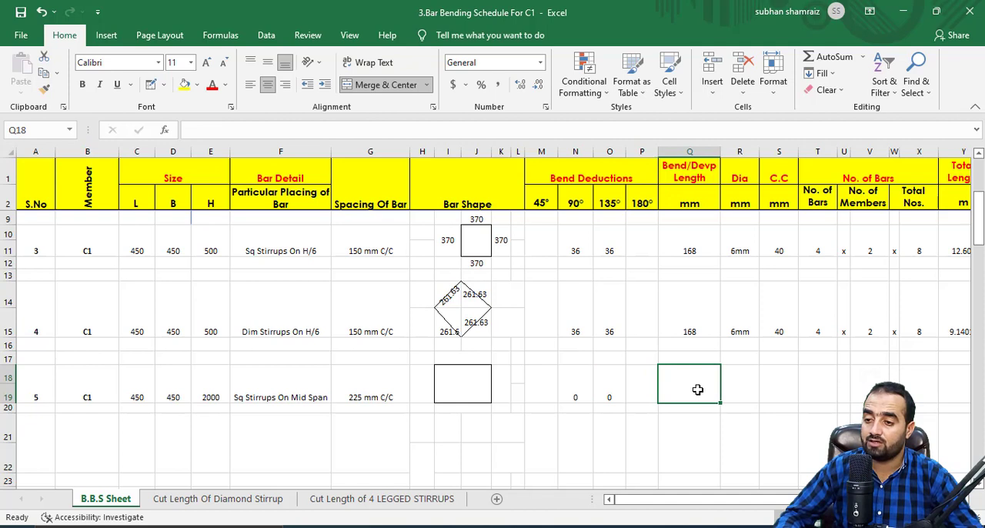
{"action": "left_click", "coordinate": [685, 333]}
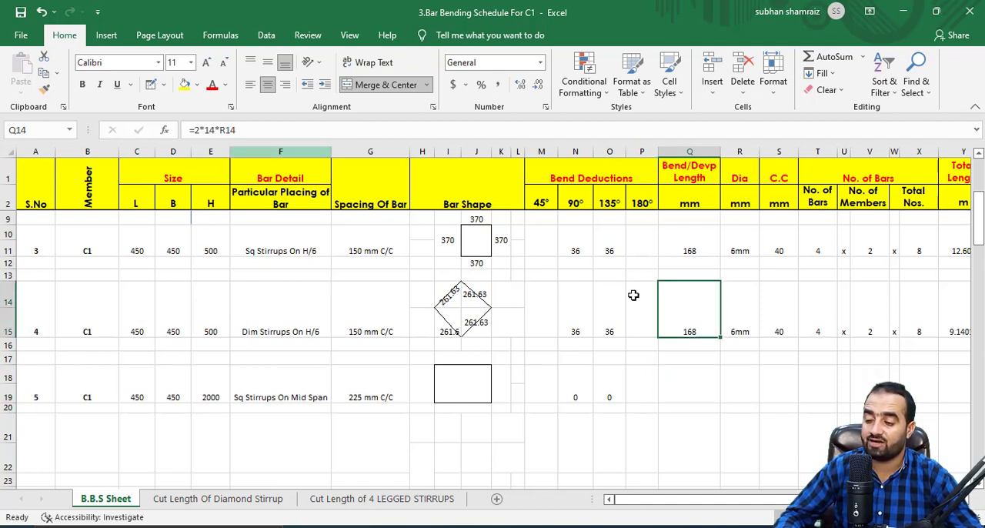
{"action": "right_click", "coordinate": [686, 305]}
{"action": "left_click", "coordinate": [712, 224]}
{"action": "left_click", "coordinate": [681, 381]}
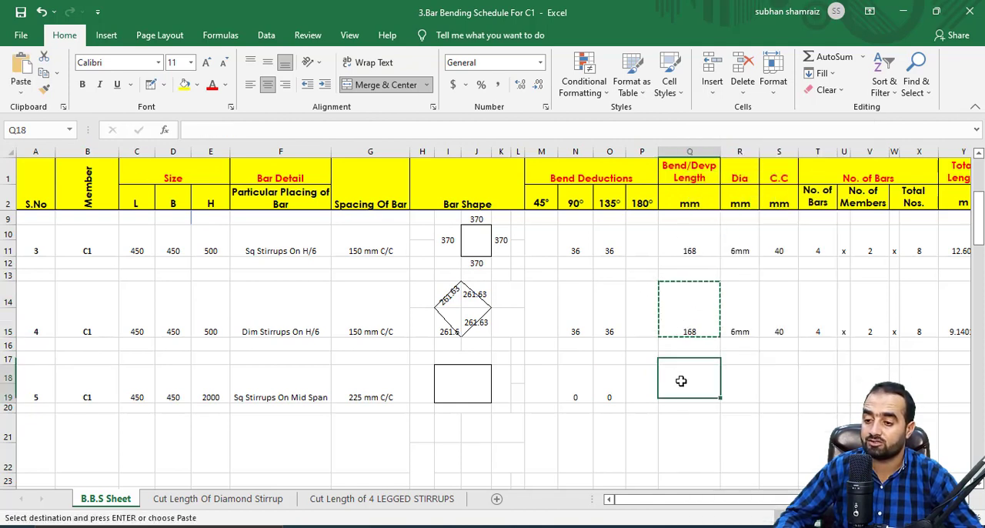
{"action": "right_click", "coordinate": [682, 381]}
{"action": "left_click", "coordinate": [708, 118]}
{"action": "key", "text": "Escape"}
Set item 5's bar diameter to 6 mm and its clear cover to 40 mm.
{"action": "left_click", "coordinate": [753, 386]}
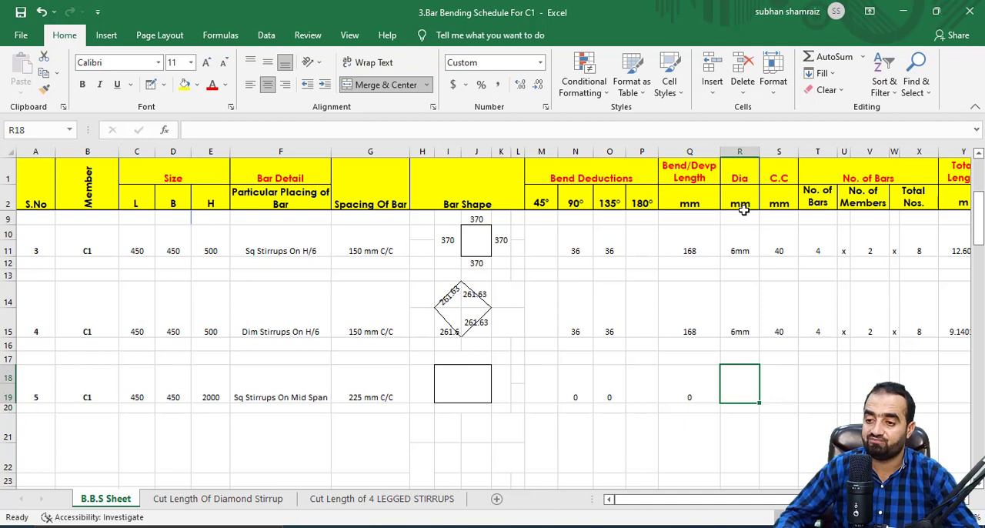
{"action": "type", "text": "6"}
{"action": "left_click", "coordinate": [784, 388]}
{"action": "type", "text": "40"}
{"action": "key", "text": "Tab"}
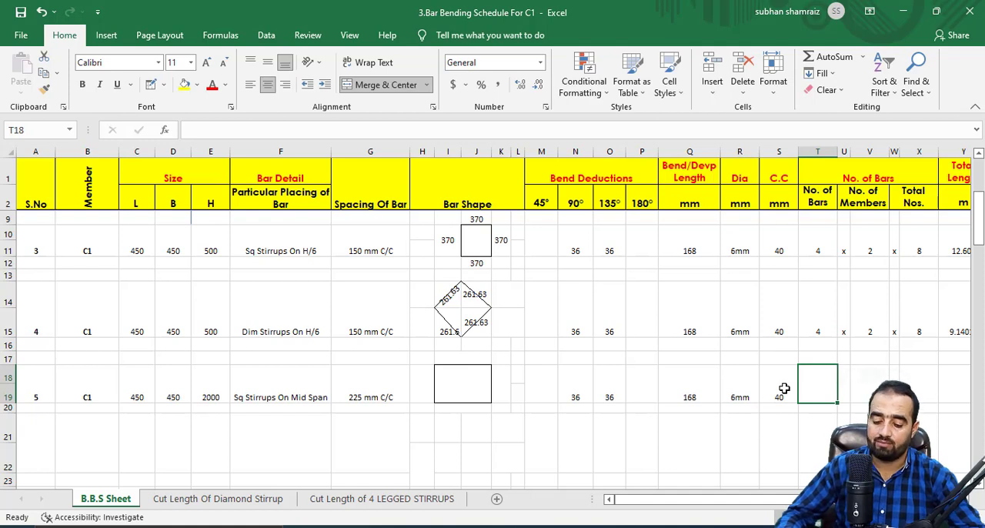
Calculate item 5's No. of Bars with the formula =(E18/G18+1), dividing the height by the stirrup spacing.
{"action": "type", "text": "="}
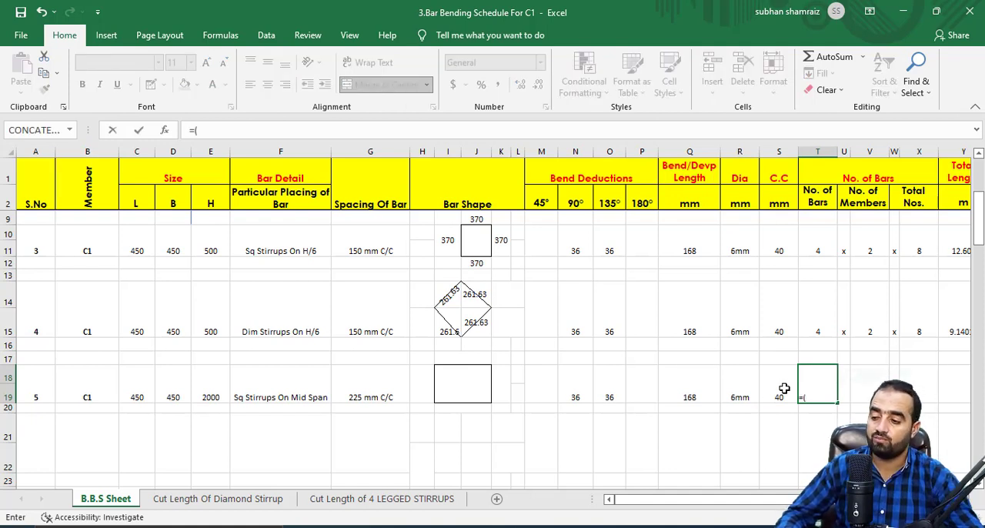
{"action": "type", "text": "("}
{"action": "left_click", "coordinate": [210, 391]}
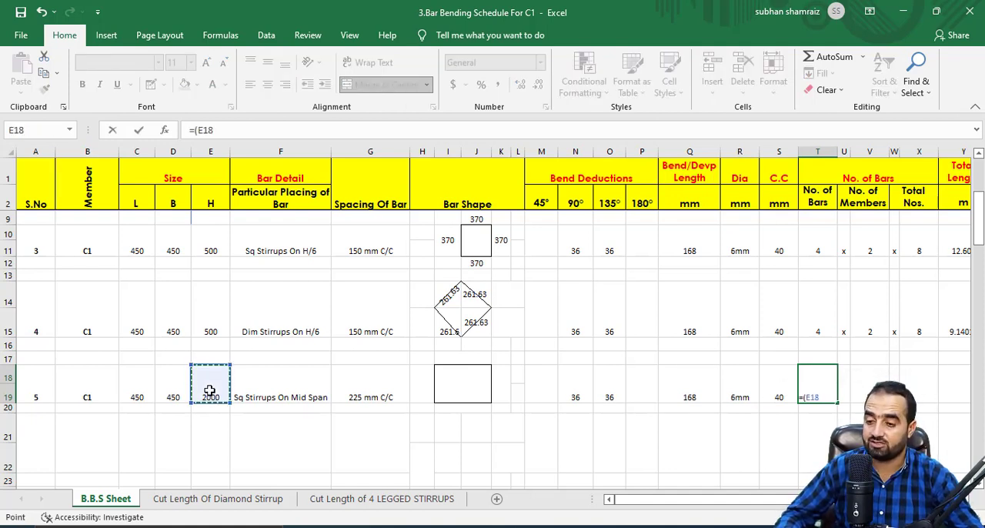
{"action": "type", "text": "/"}
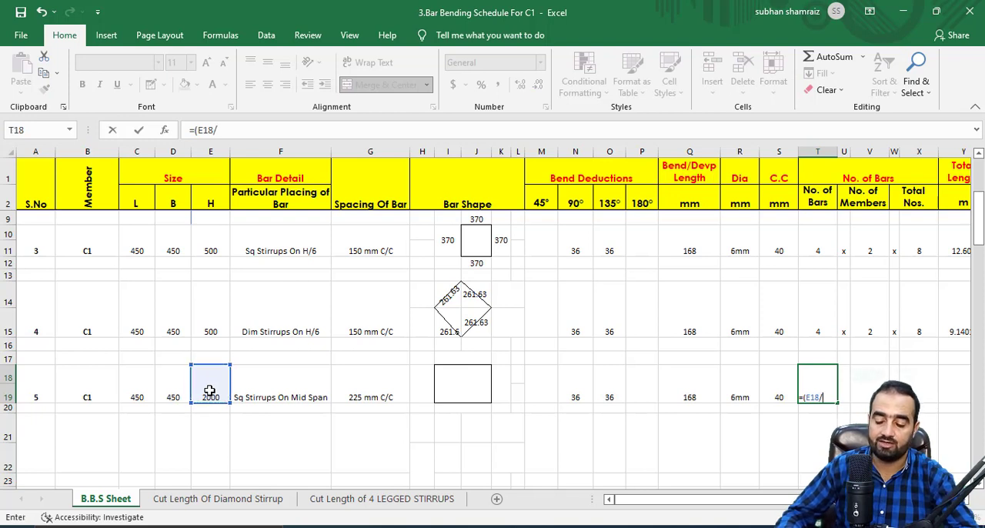
{"action": "left_click", "coordinate": [367, 391]}
{"action": "type", "text": "+"}
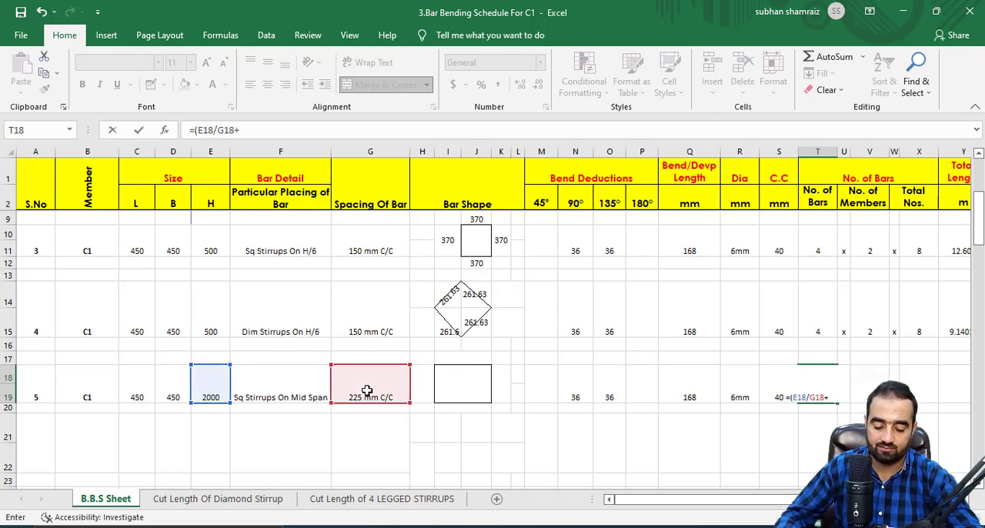
{"action": "type", "text": "1)"}
{"action": "key", "text": "Return"}
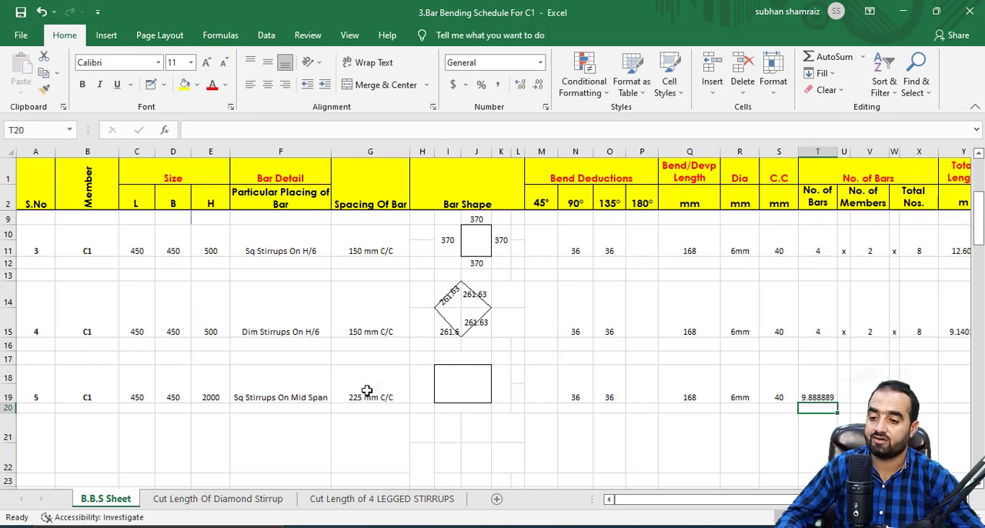
Wrap item 5's No. of Bars formula in ROUNDUP to round it up to a whole number.
{"action": "left_click", "coordinate": [819, 388]}
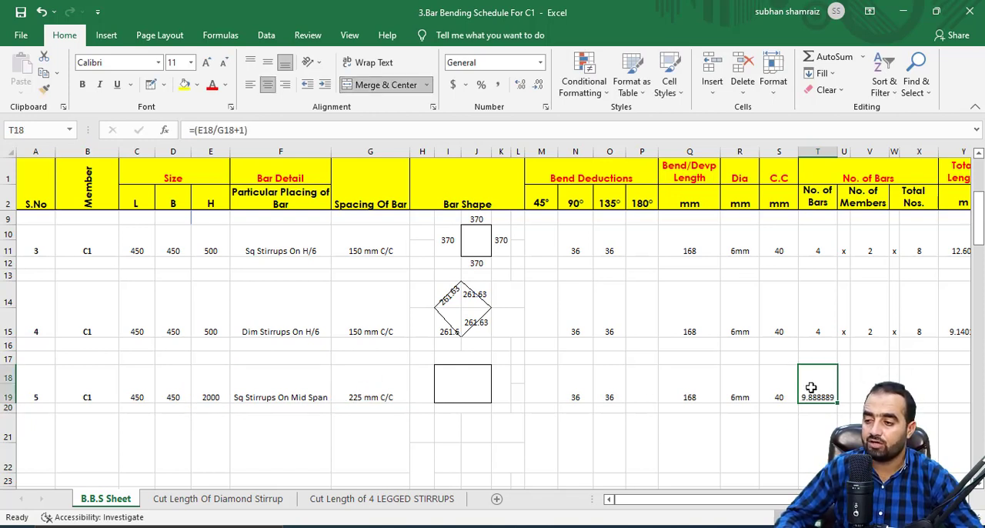
{"action": "left_click", "coordinate": [192, 131]}
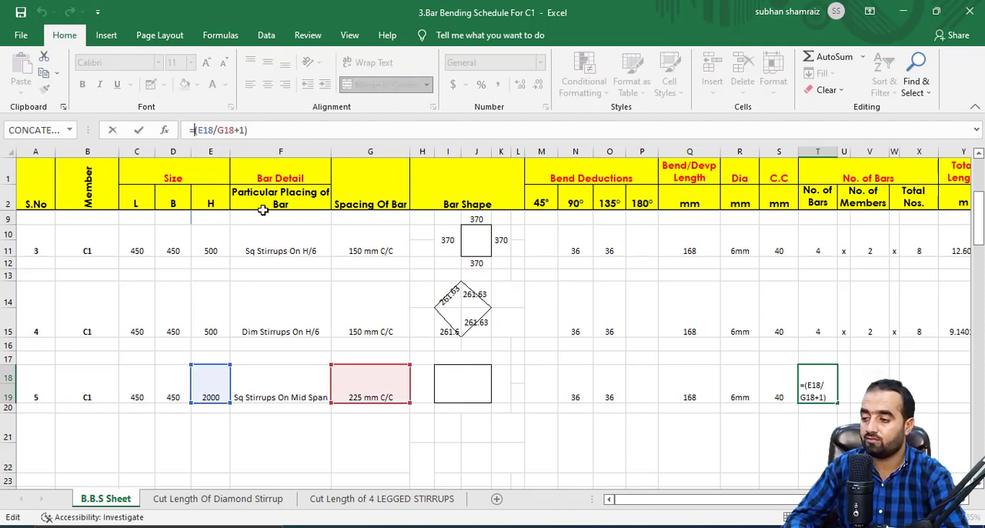
{"action": "type", "text": "Roundup"}
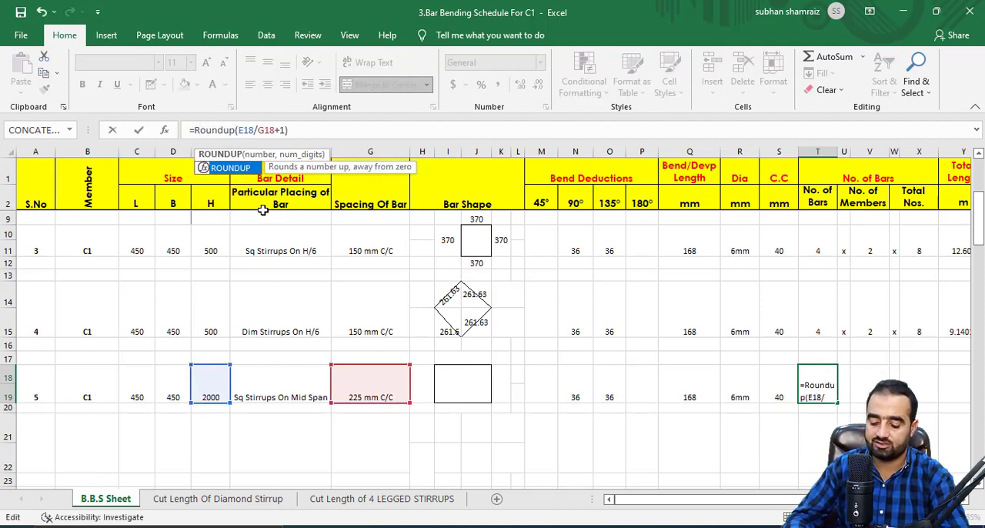
{"action": "type", "text": "("}
{"action": "left_click", "coordinate": [344, 129]}
{"action": "type", "text": ","}
{"action": "type", "text": "0"}
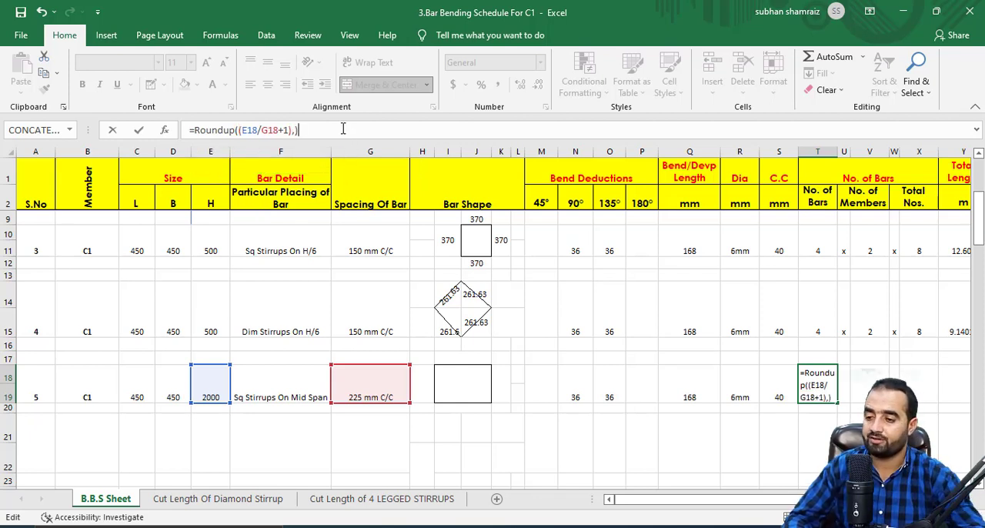
{"action": "key", "text": "Return"}
Enter 1 as item 5's number of members, with an x multiplication sign before and after it.
{"action": "left_click", "coordinate": [840, 383]}
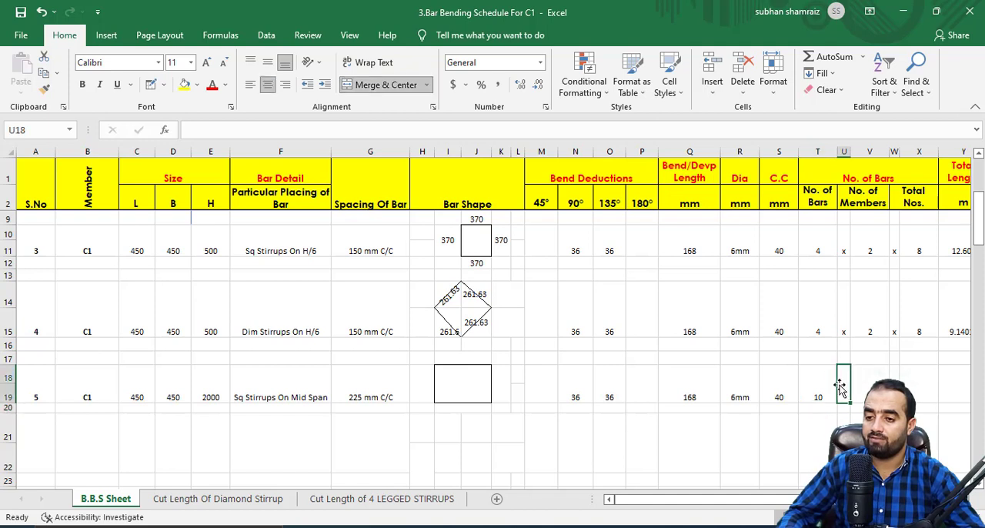
{"action": "type", "text": "z"}
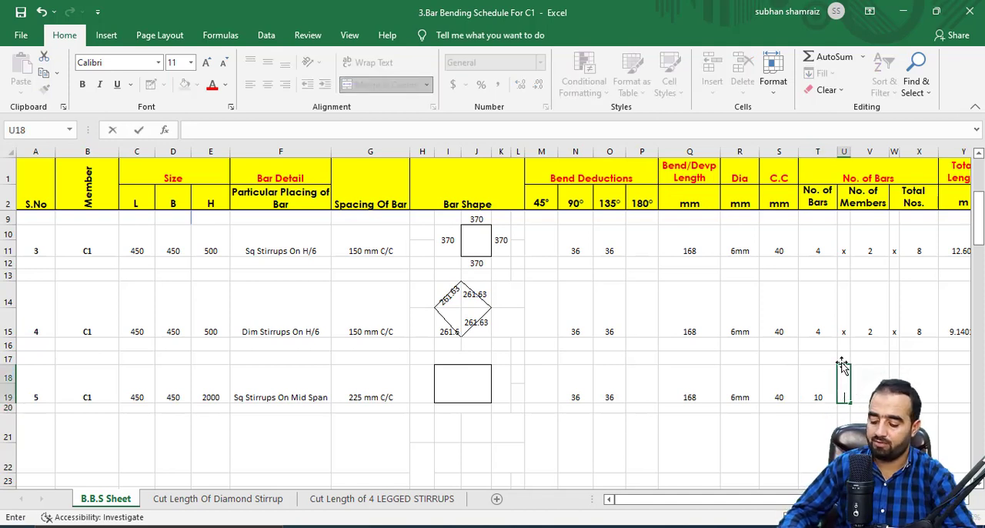
{"action": "key", "text": "Tab"}
{"action": "key", "text": "Tab"}
{"action": "key", "text": "Tab"}
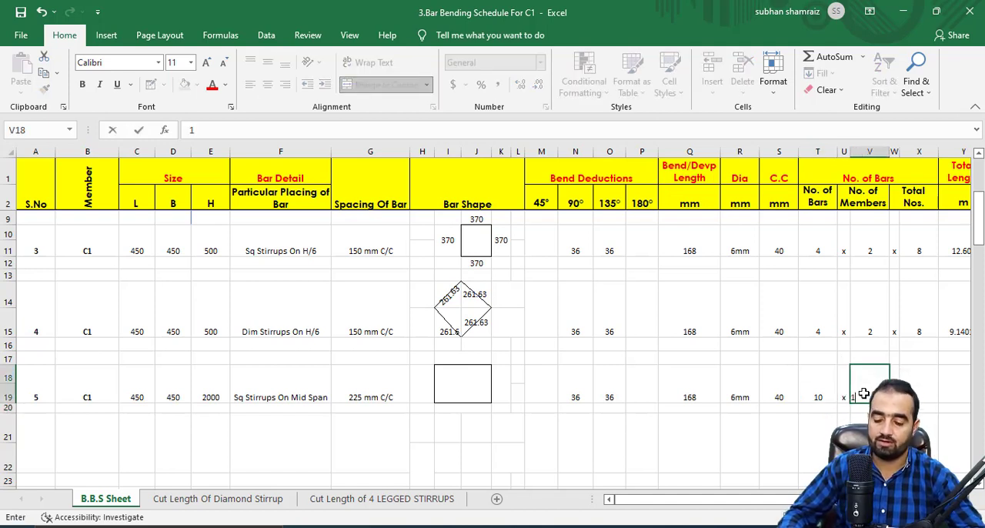
Calculate item 5's Total Nos. by multiplying its number of bars (T18) by its number of members (V18).
{"action": "type", "text": "="}
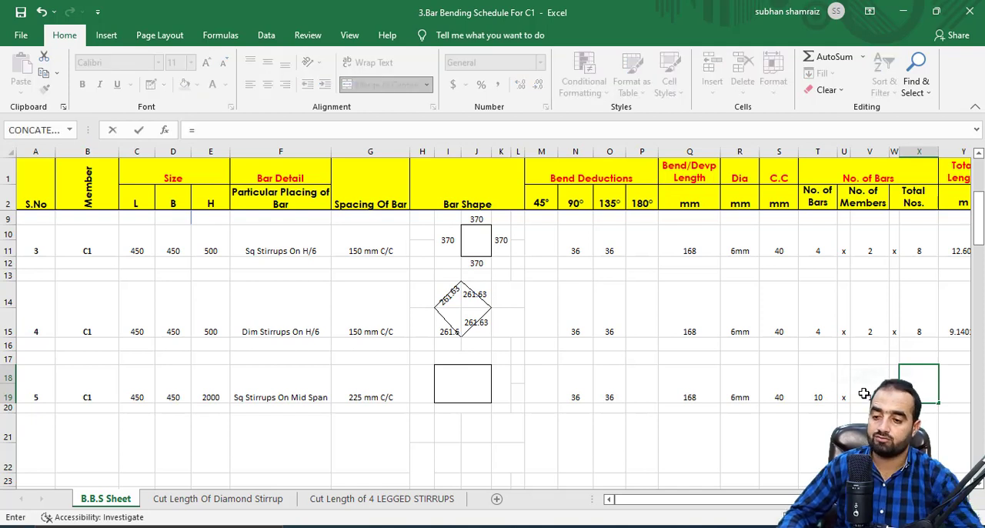
{"action": "left_click", "coordinate": [832, 388]}
{"action": "type", "text": "*"}
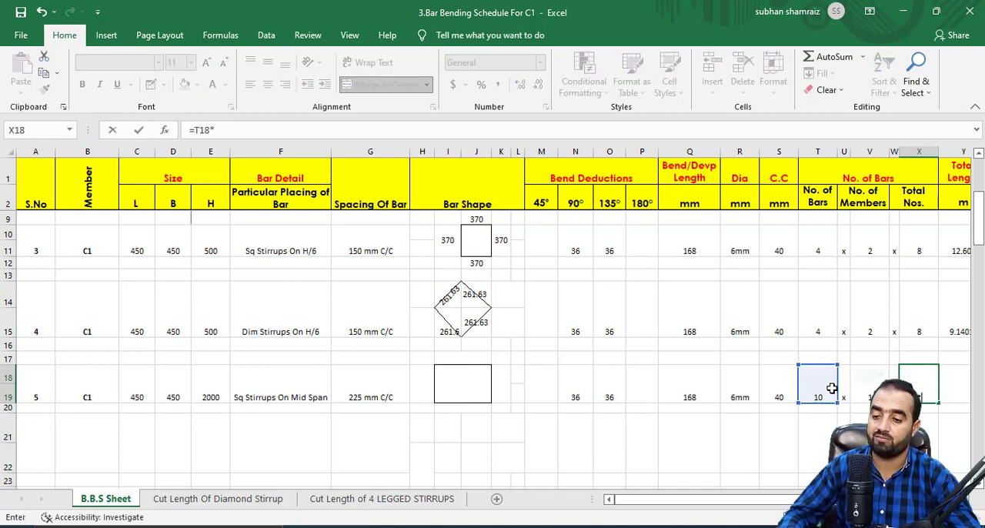
{"action": "left_click", "coordinate": [870, 390]}
{"action": "key", "text": "Return"}
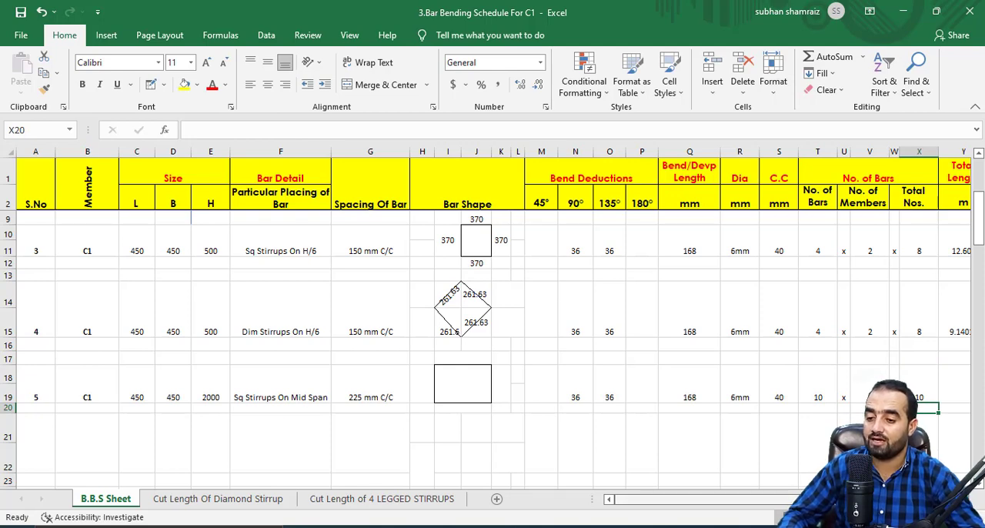
Enter 370 as the left side dimension of item 5's square stirrup in the Bar Shape column.
{"action": "scroll", "coordinate": [493, 324], "scroll_direction": "right", "scroll_amount": 3}
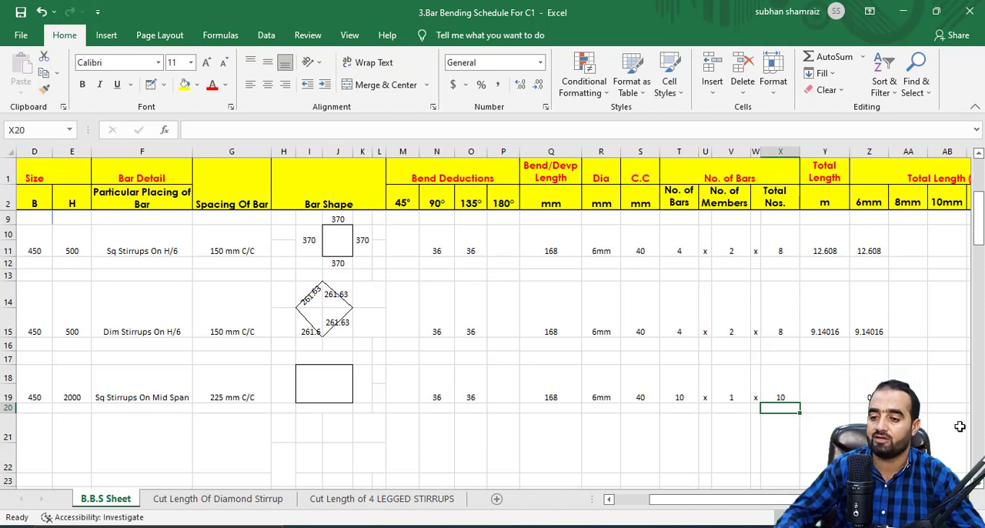
{"action": "left_click", "coordinate": [838, 391]}
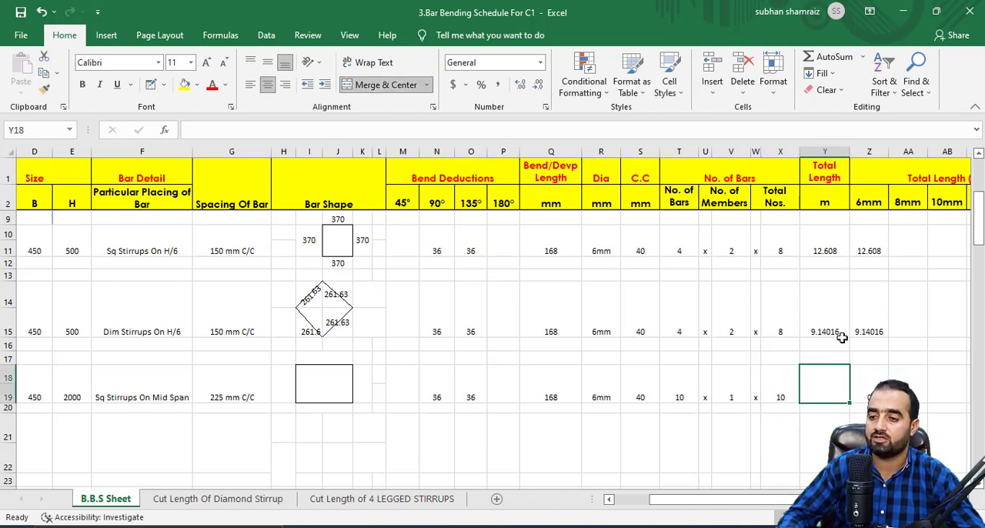
{"action": "scroll", "coordinate": [378, 424], "scroll_direction": "up", "scroll_amount": 2}
{"action": "scroll", "coordinate": [379, 424], "scroll_direction": "down", "scroll_amount": 2}
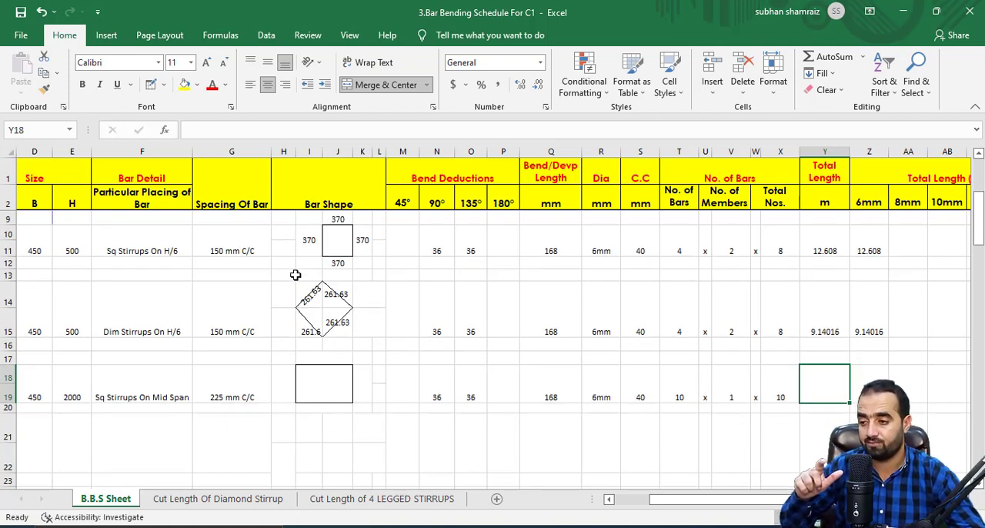
{"action": "left_click", "coordinate": [288, 384]}
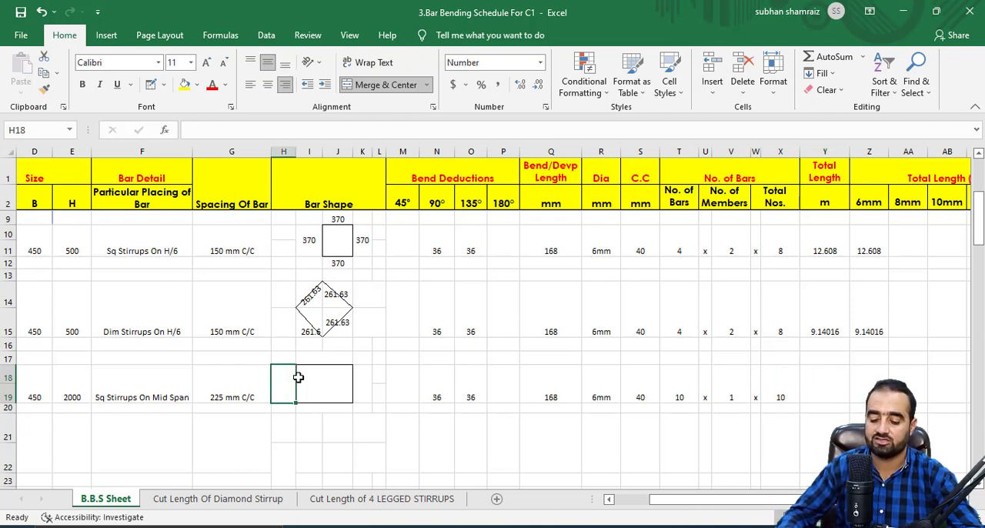
{"action": "type", "text": "="}
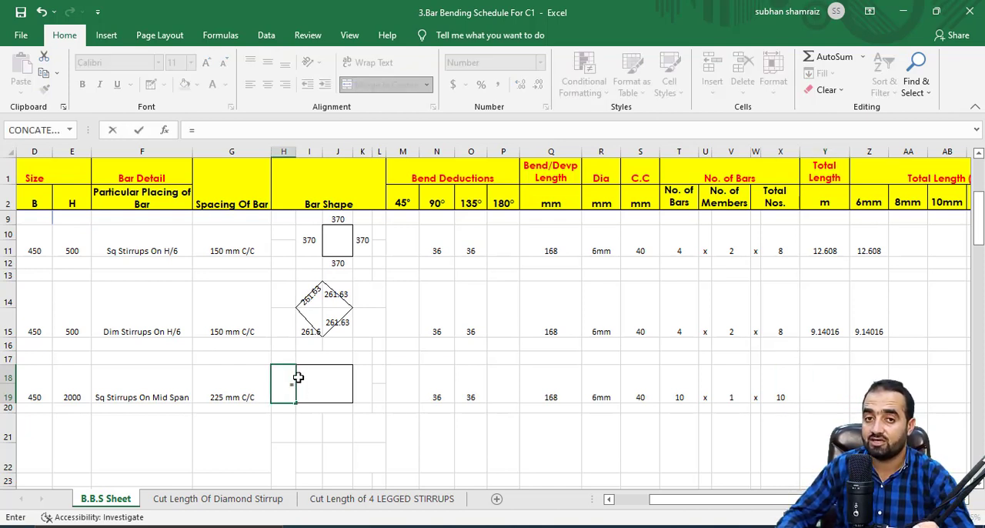
{"action": "type", "text": "370"}
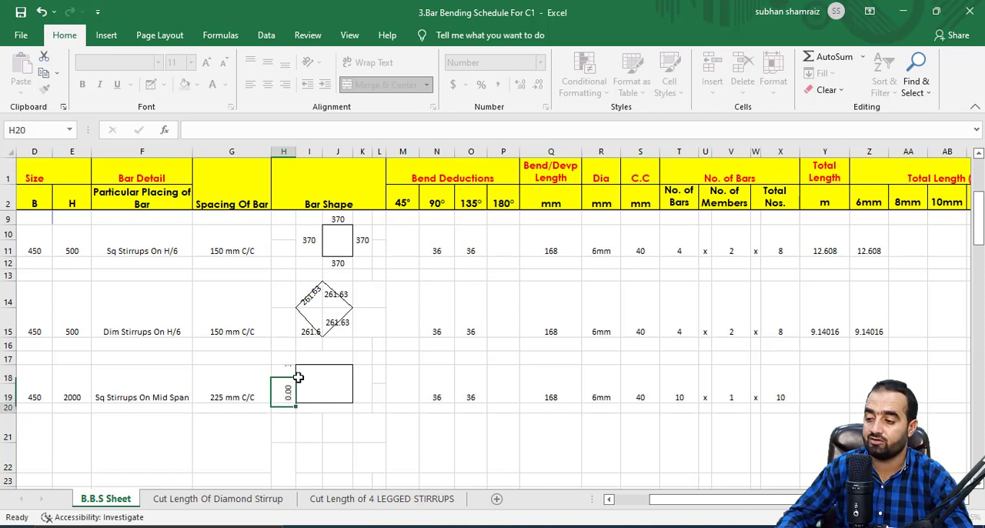
{"action": "key", "text": "Return"}
Link the stirrup's top dimension in item 5 to H18, and its right and bottom dimensions to I17.
{"action": "left_click", "coordinate": [324, 360]}
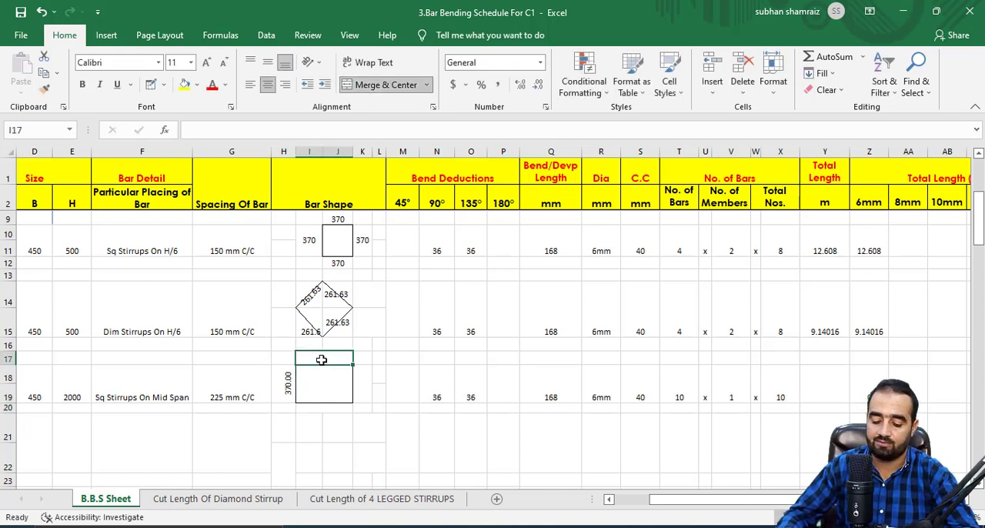
{"action": "type", "text": "="}
{"action": "left_click", "coordinate": [283, 380]}
{"action": "key", "text": "Return"}
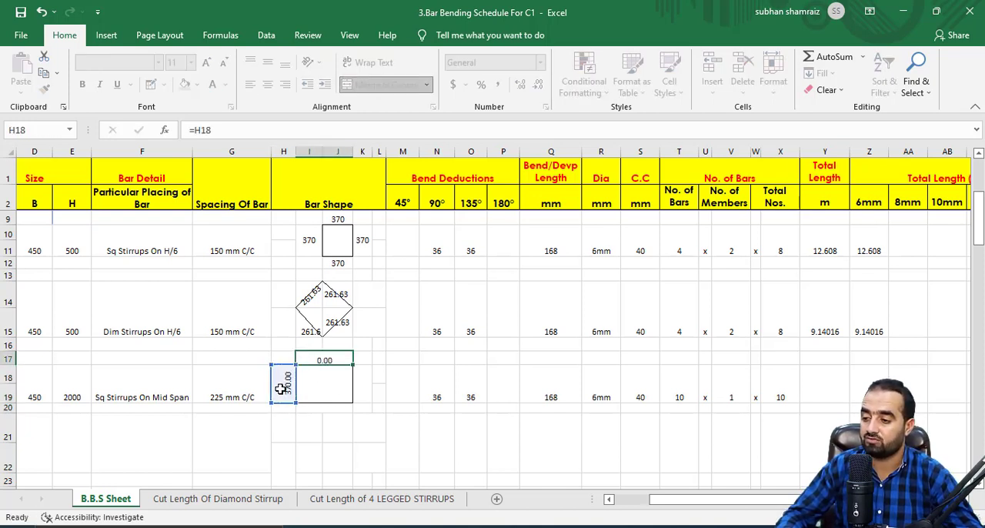
{"action": "left_click", "coordinate": [360, 379]}
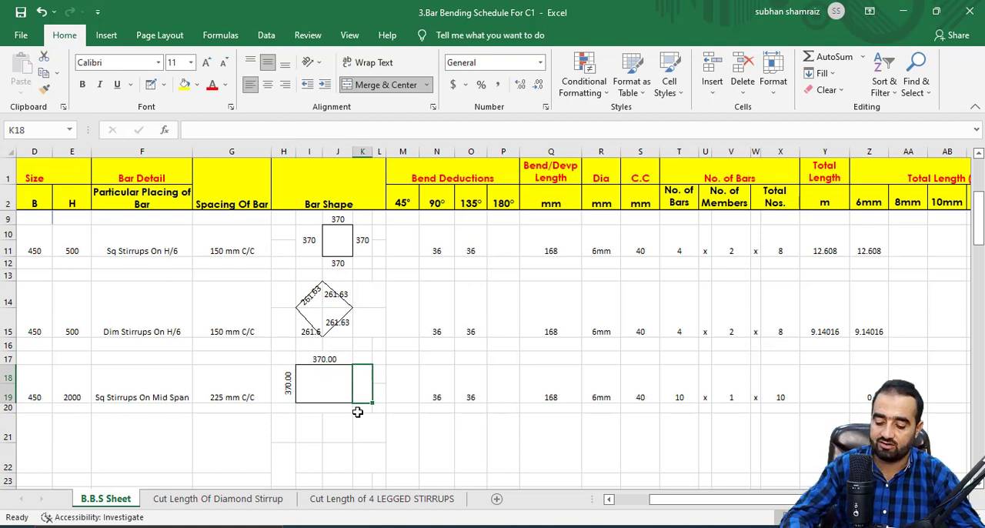
{"action": "type", "text": "="}
{"action": "left_click", "coordinate": [319, 359]}
{"action": "key", "text": "Return"}
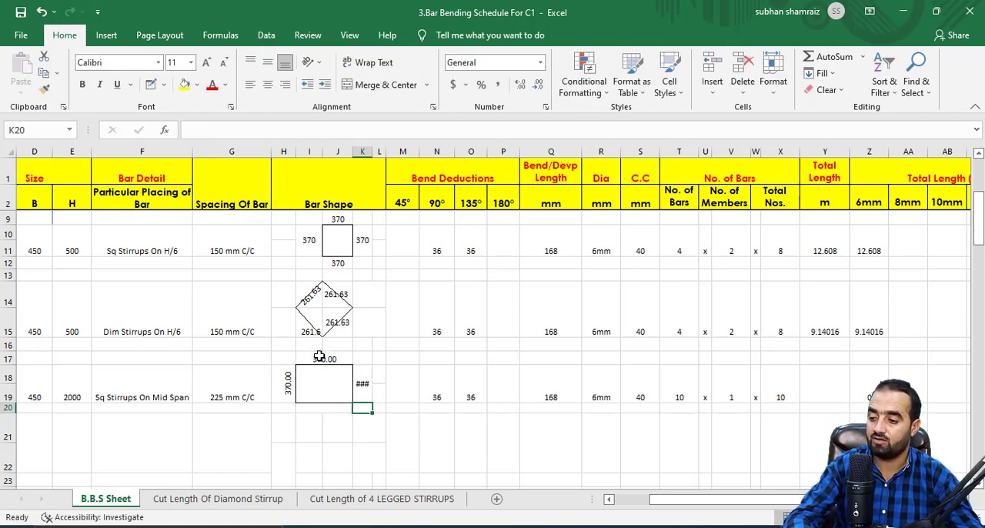
{"action": "left_click", "coordinate": [324, 407]}
{"action": "type", "text": "="}
{"action": "left_click", "coordinate": [324, 359]}
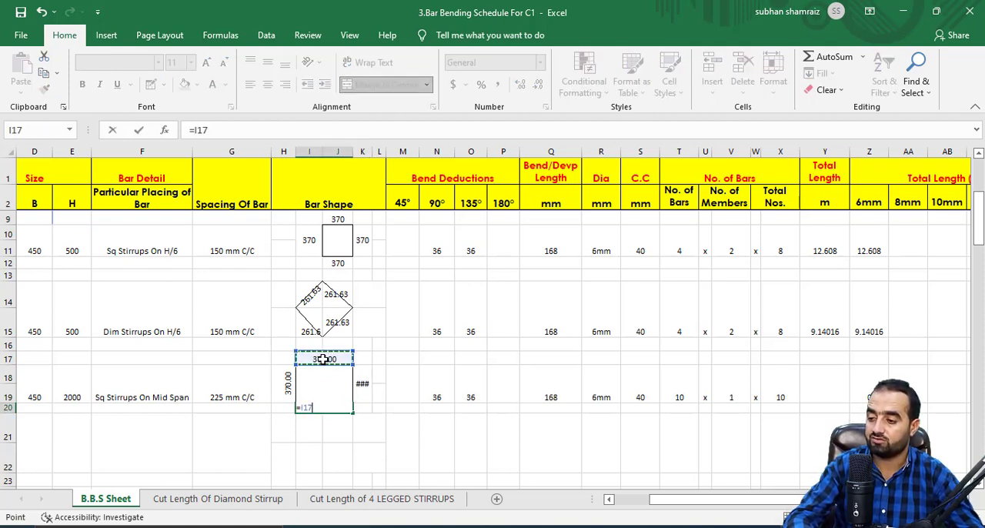
{"action": "key", "text": "Return"}
Format the right side dimension of item 5's stirrup shape with vertically rotated text.
{"action": "left_click", "coordinate": [359, 385]}
{"action": "right_click", "coordinate": [360, 387]}
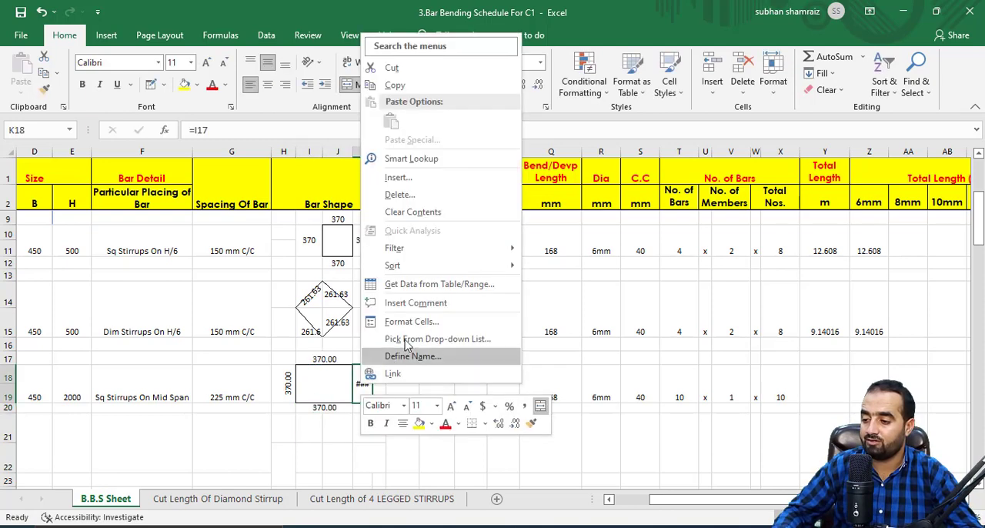
{"action": "left_click", "coordinate": [408, 322]}
{"action": "left_click", "coordinate": [539, 213]}
{"action": "left_click", "coordinate": [513, 474]}
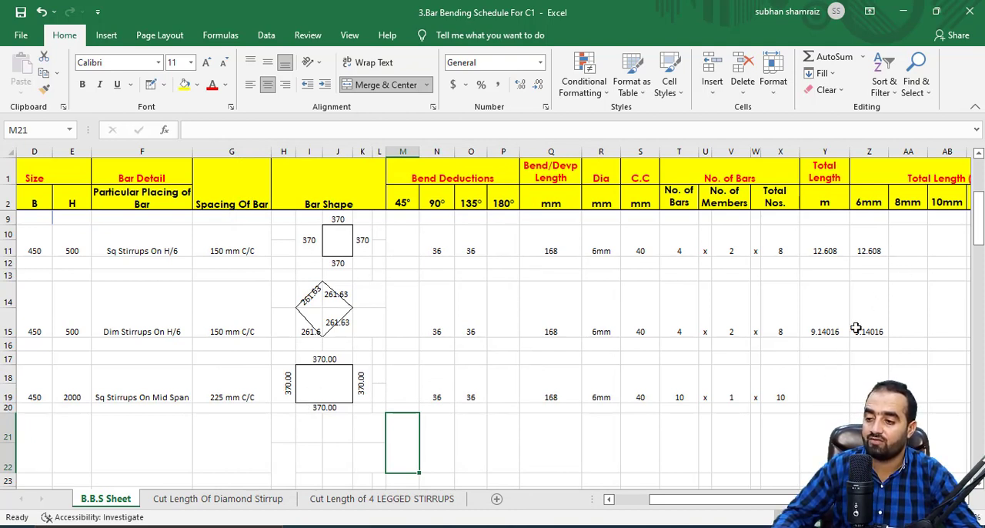
Copy the Total Length formula from item 3 to item 5.
{"action": "left_click", "coordinate": [867, 241]}
{"action": "right_click", "coordinate": [814, 241]}
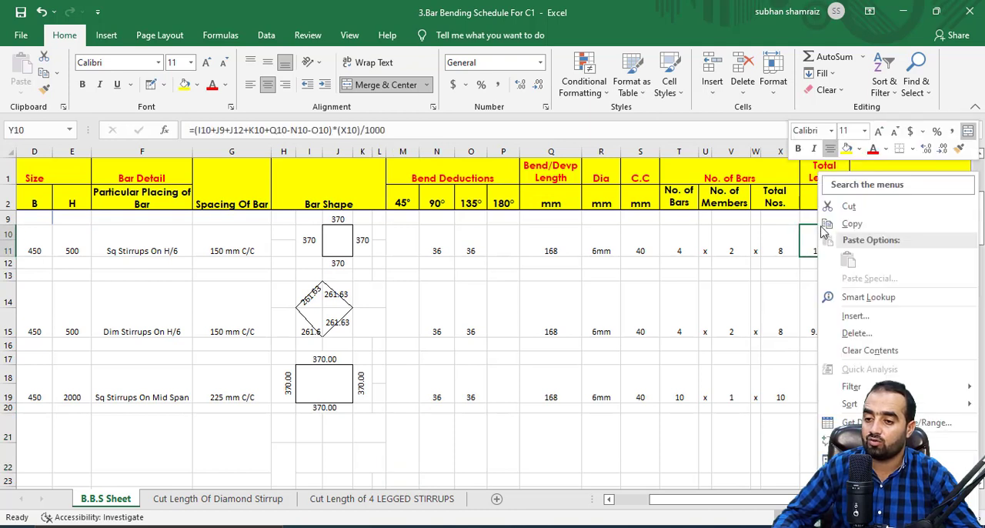
{"action": "left_click", "coordinate": [847, 223]}
{"action": "right_click", "coordinate": [823, 384]}
{"action": "left_click", "coordinate": [691, 123]}
{"action": "key", "text": "Escape"}
Correct item 5's Total Length formula so its side references are H18, I17, I20 and K18.
{"action": "double_click", "coordinate": [834, 386]}
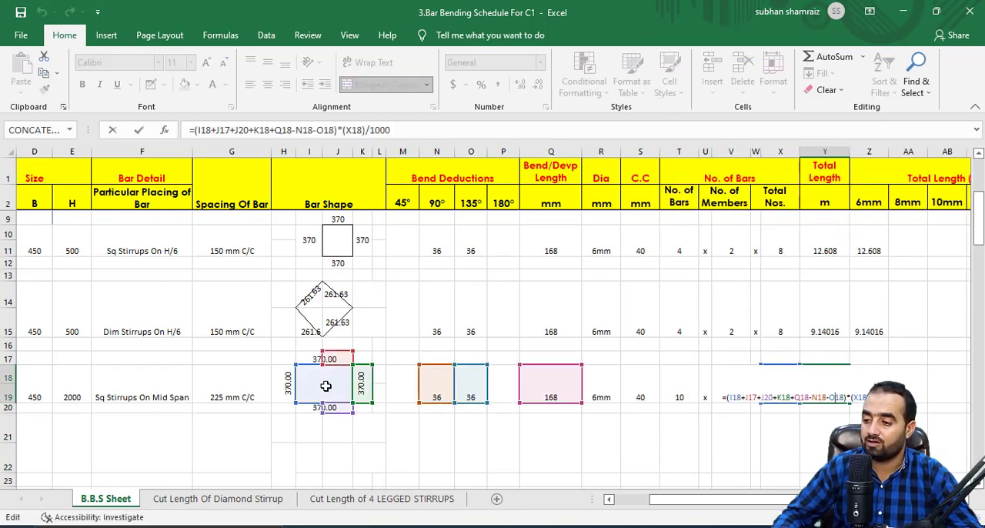
{"action": "left_click_drag", "start_coordinate": [337, 353], "coordinate": [329, 355]}
{"action": "left_click_drag", "start_coordinate": [339, 413], "coordinate": [283, 380]}
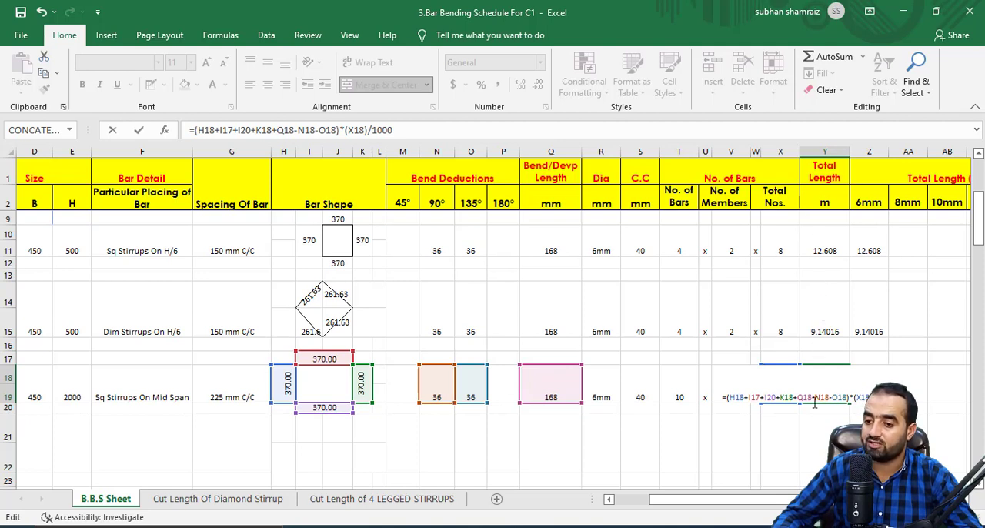
{"action": "key", "text": "Return"}
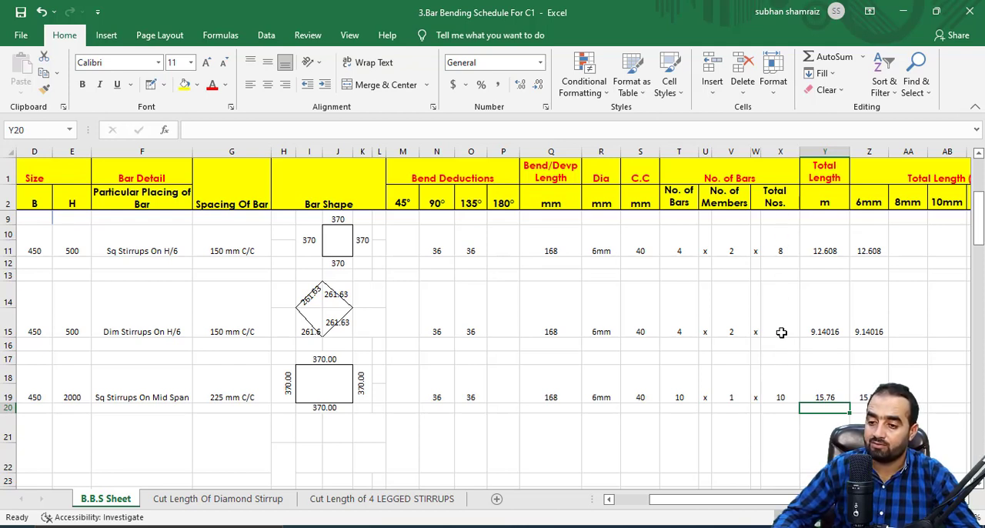
Check the formulas in item 5's Total Length and 6 mm length cells.
{"action": "left_click", "coordinate": [842, 397]}
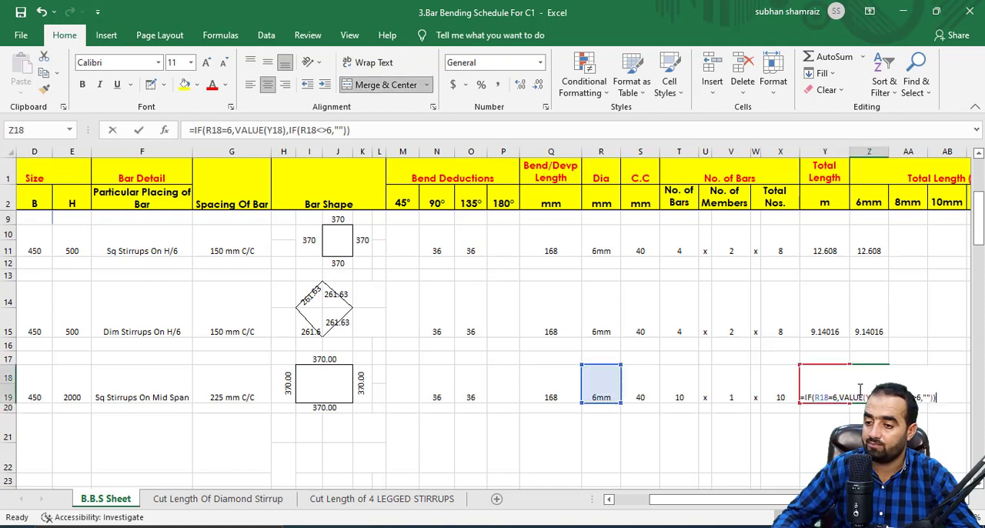
{"action": "key", "text": "F2"}
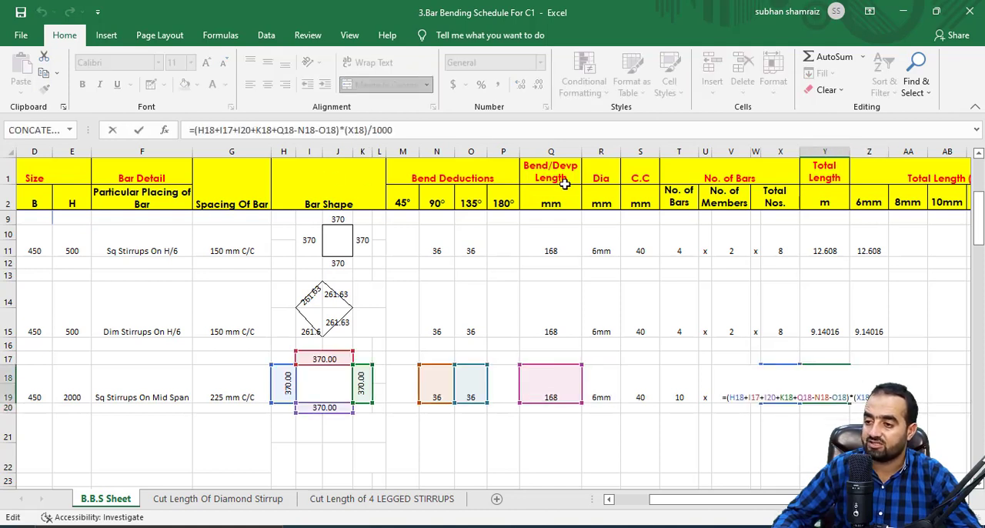
{"action": "key", "text": "Escape"}
{"action": "left_click", "coordinate": [880, 381]}
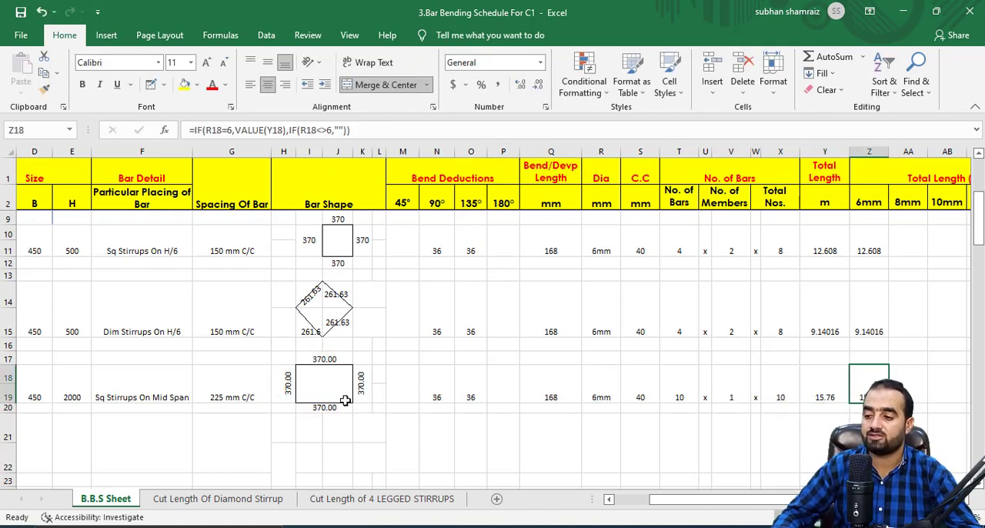
Enter 6 as the serial number of a new schedule row below item 5.
{"action": "left_click_drag", "start_coordinate": [743, 499], "coordinate": [693, 500]}
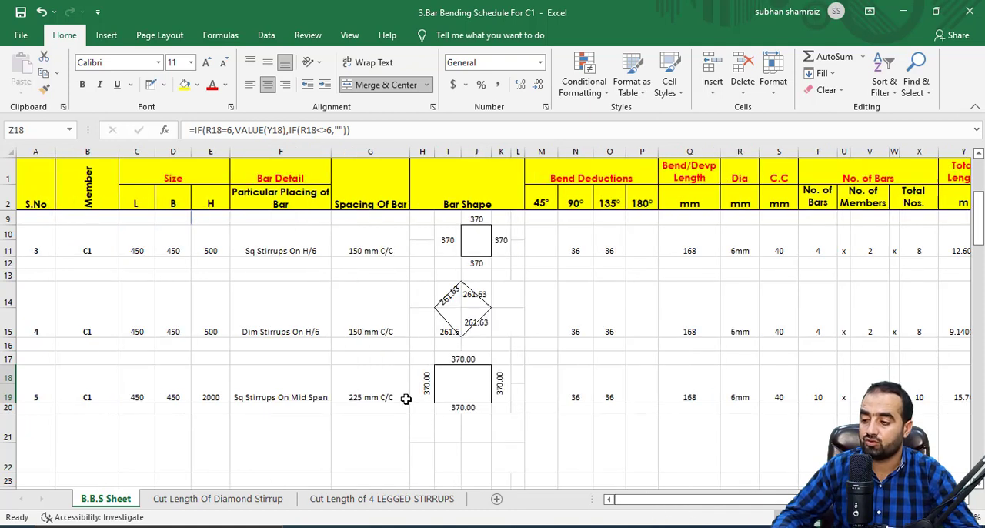
{"action": "left_click", "coordinate": [40, 447]}
{"action": "left_click_drag", "start_coordinate": [31, 384], "coordinate": [165, 389]}
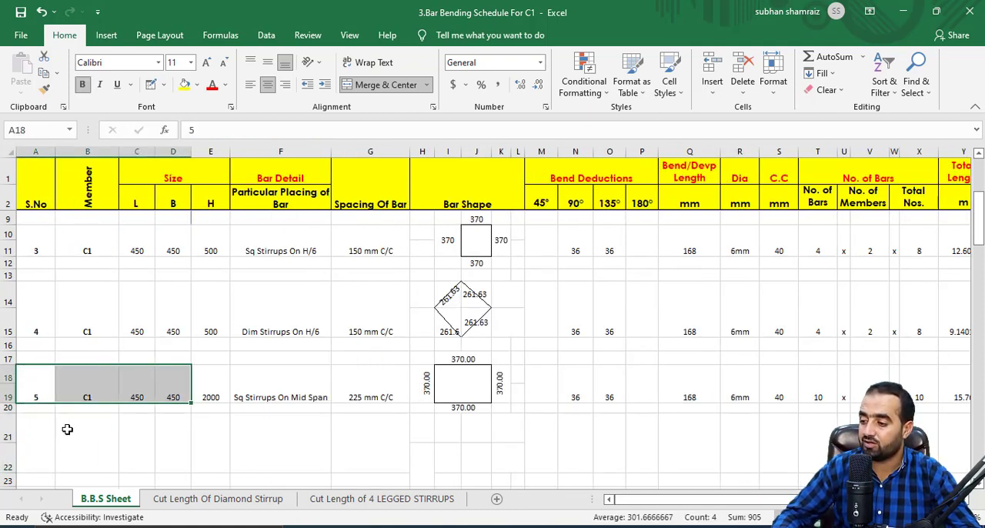
{"action": "left_click", "coordinate": [31, 447]}
{"action": "type", "text": "6"}
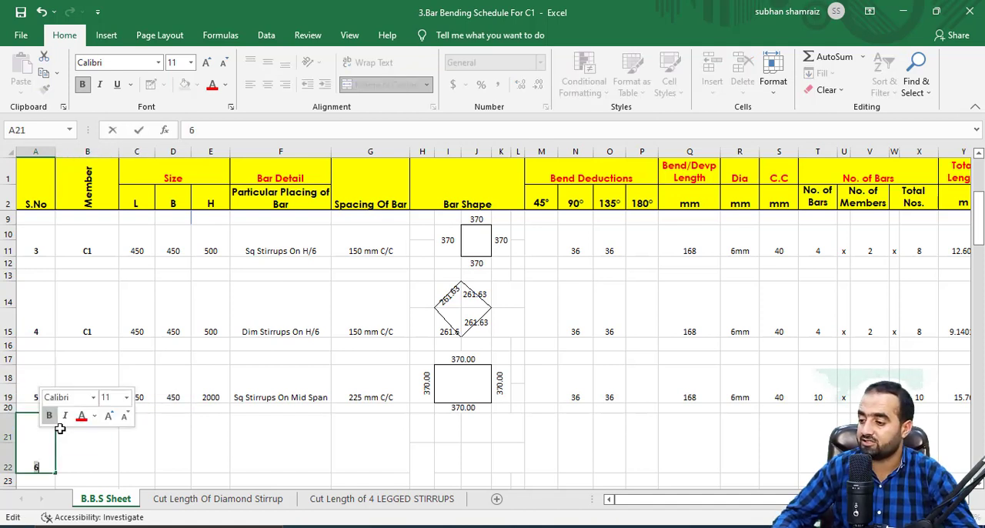
{"action": "key", "text": "Tab"}
Copy the member name and the L, B and H size values from item 5 to item 6.
{"action": "left_click_drag", "start_coordinate": [87, 400], "coordinate": [204, 390]}
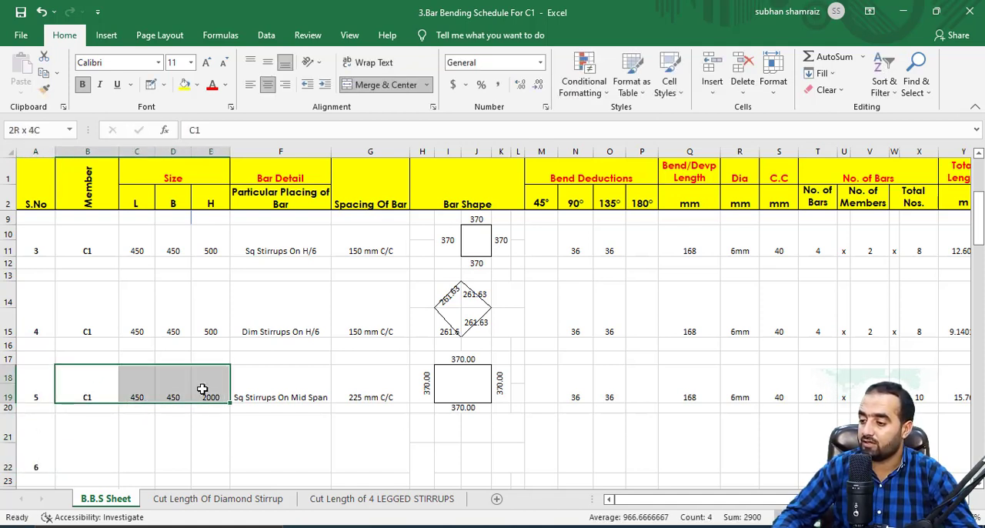
{"action": "right_click", "coordinate": [203, 390]}
{"action": "left_click", "coordinate": [237, 73]}
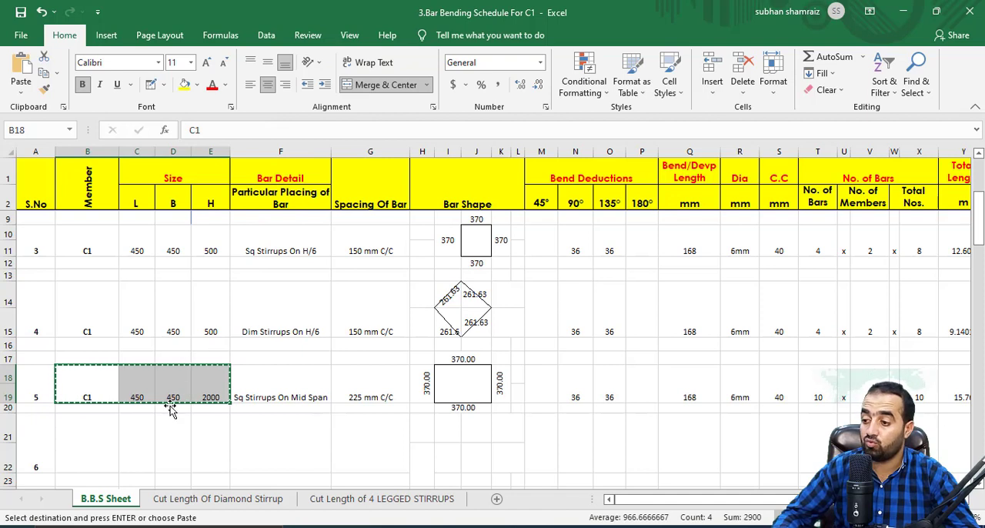
{"action": "right_click", "coordinate": [86, 445]}
{"action": "left_click", "coordinate": [117, 183]}
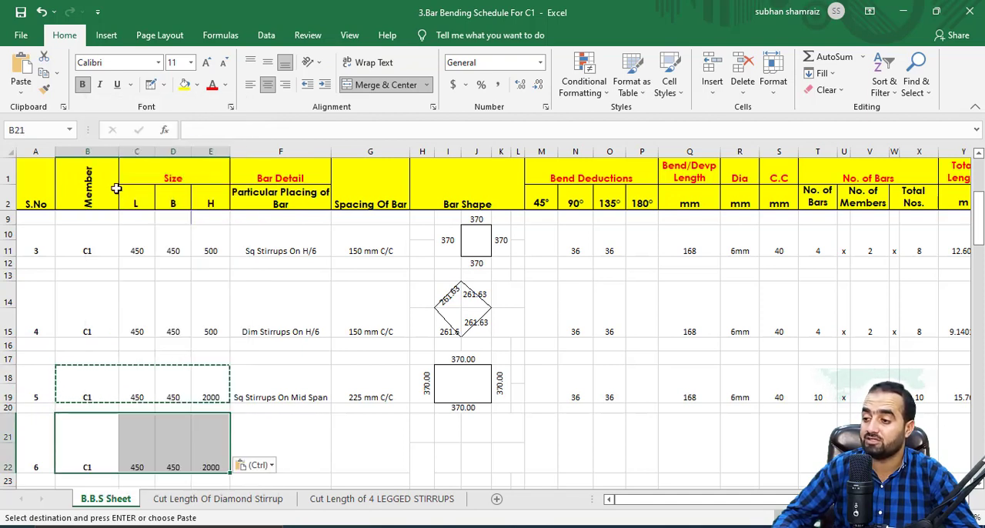
{"action": "key", "text": "Escape"}
Copy item 5's bar placing description to item 6 and change it to "Diamond Stirrups On Mid Span".
{"action": "left_click", "coordinate": [246, 452]}
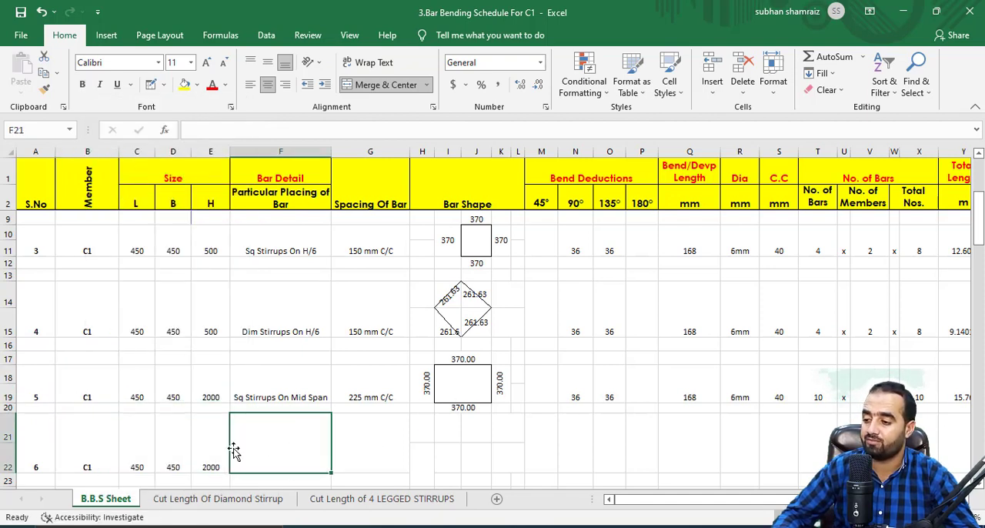
{"action": "left_click", "coordinate": [275, 394]}
{"action": "right_click", "coordinate": [276, 396]}
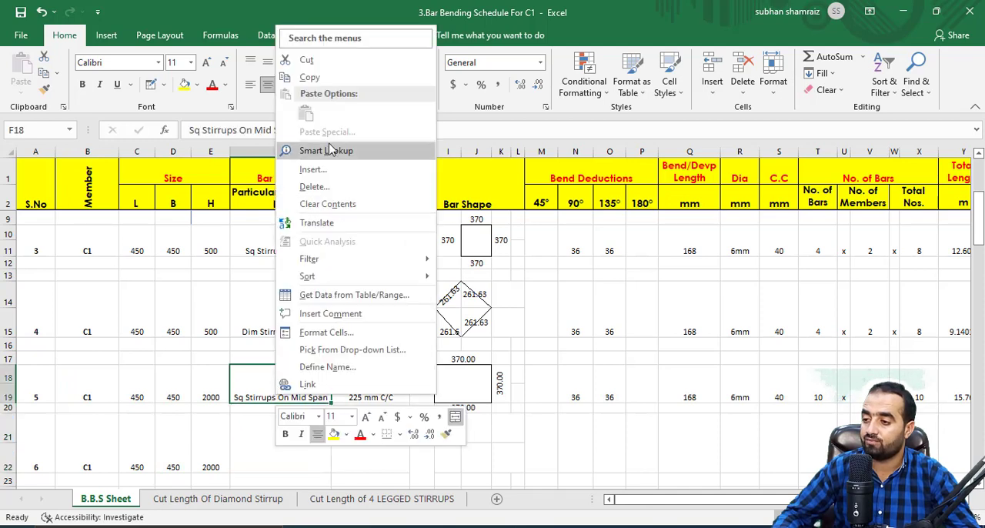
{"action": "left_click", "coordinate": [336, 80]}
{"action": "left_click", "coordinate": [293, 442]}
{"action": "right_click", "coordinate": [294, 443]}
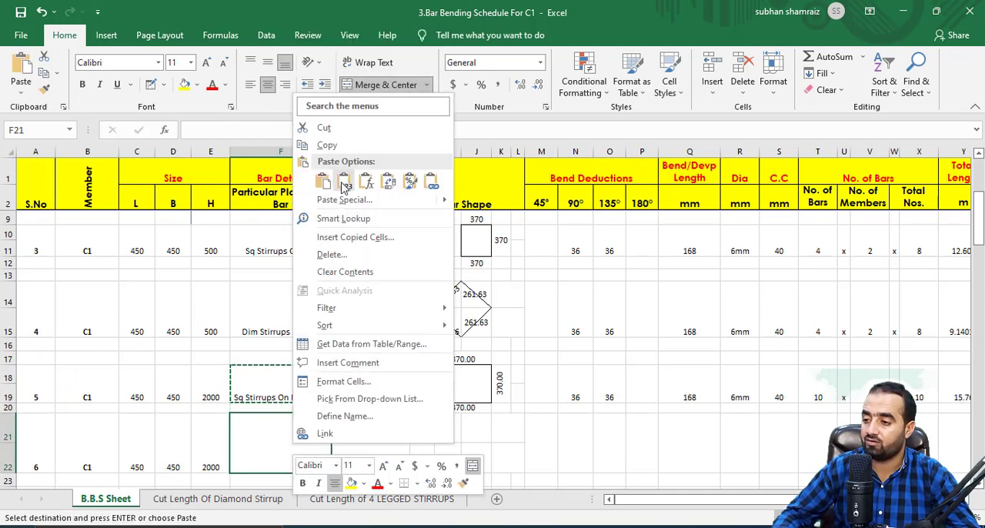
{"action": "left_click", "coordinate": [325, 182]}
{"action": "double_click", "coordinate": [237, 468]}
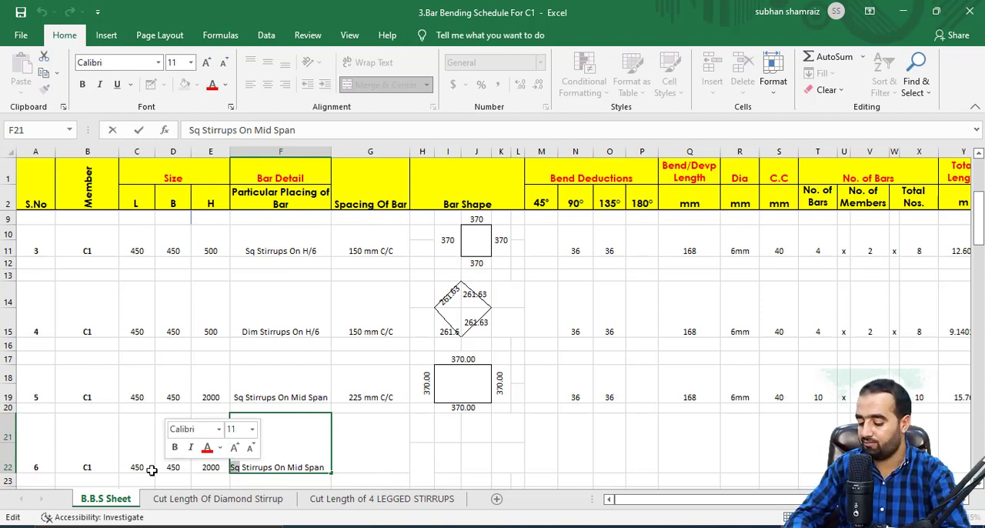
{"action": "type", "text": "Diamond"}
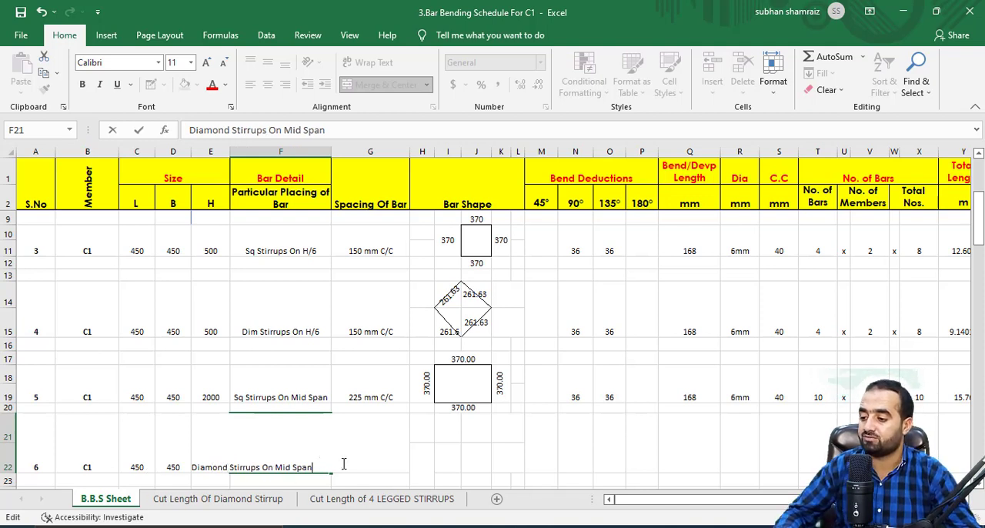
Set item 6's bar spacing to 225 mm C/C.
{"action": "left_click", "coordinate": [374, 449]}
{"action": "type", "text": "225"}
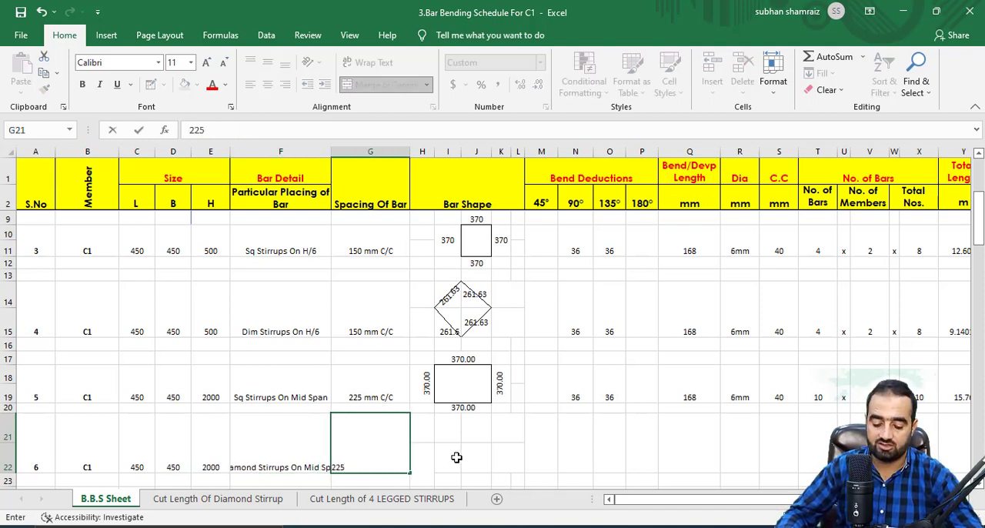
{"action": "key", "text": "Tab"}
Draw a diamond stirrup outline with diagonal borders across cells I21 to J22 in item 6's Bar Shape area.
{"action": "left_click", "coordinate": [456, 458]}
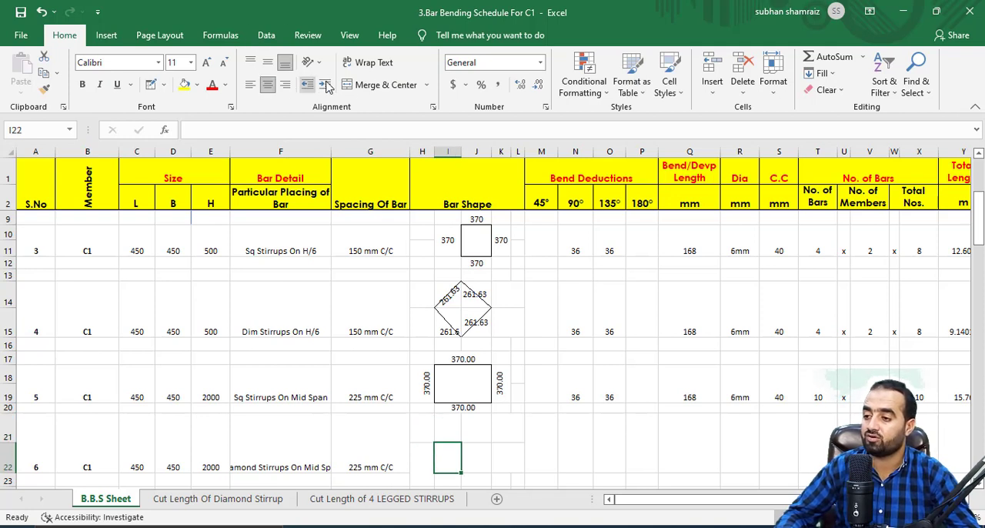
{"action": "left_click", "coordinate": [151, 85]}
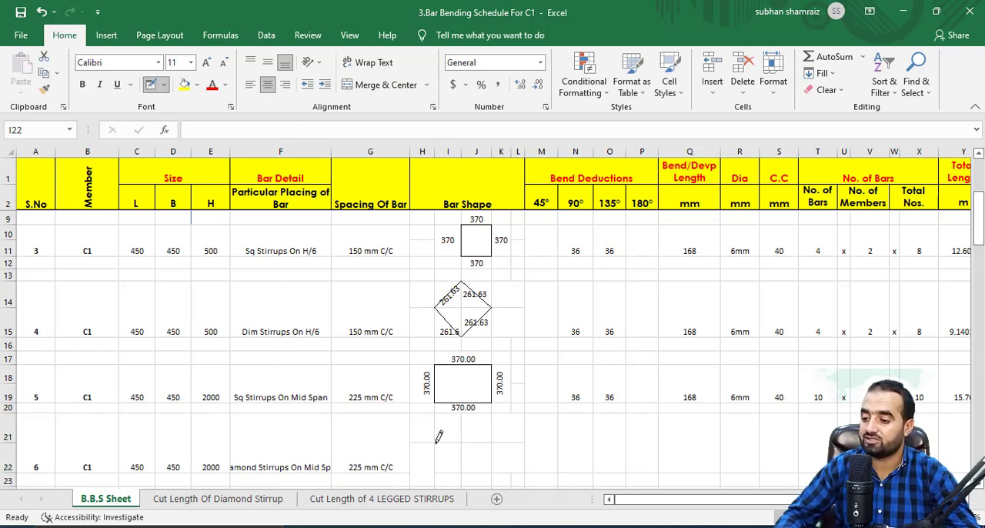
{"action": "mouse_move", "coordinate": [437, 438]}
{"action": "left_mouse_down"}
{"action": "mouse_move", "coordinate": [465, 407]}
{"action": "mouse_move", "coordinate": [489, 435]}
{"action": "mouse_move", "coordinate": [464, 464]}
{"action": "left_mouse_up"}
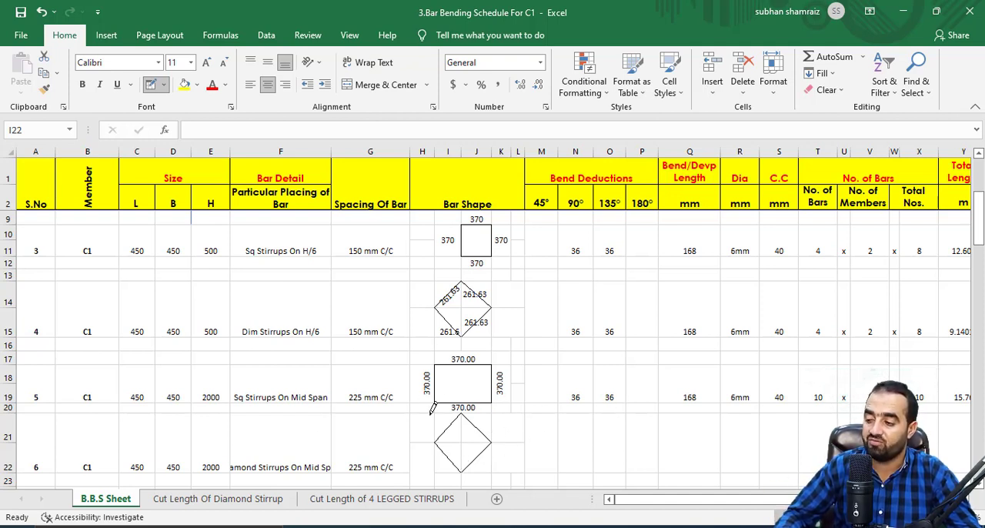
{"action": "key", "text": "Escape"}
Copy the 90° and 135° bend deduction formulas from item 5 to item 6.
{"action": "left_click", "coordinate": [578, 459]}
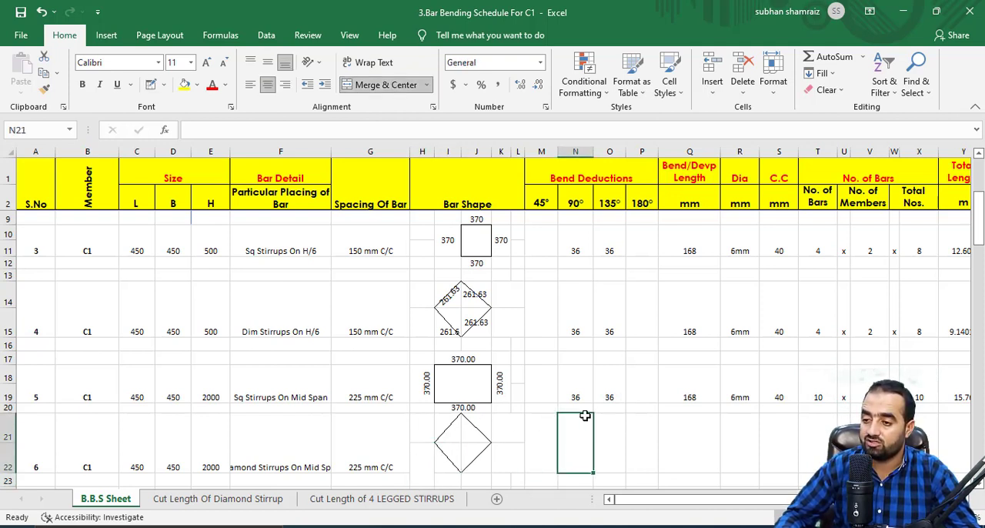
{"action": "left_click_drag", "start_coordinate": [576, 396], "coordinate": [612, 395]}
{"action": "right_click", "coordinate": [611, 396]}
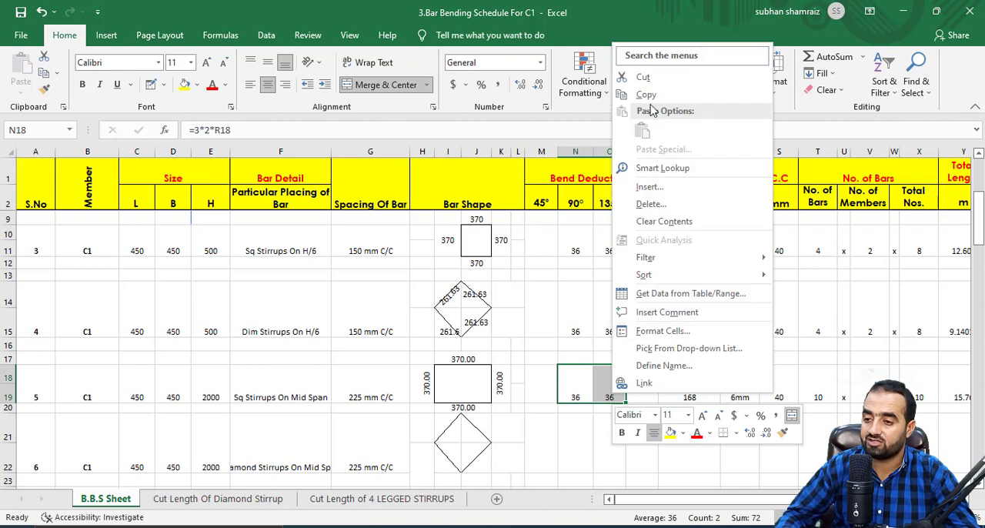
{"action": "left_click", "coordinate": [655, 95]}
{"action": "right_click", "coordinate": [577, 442]}
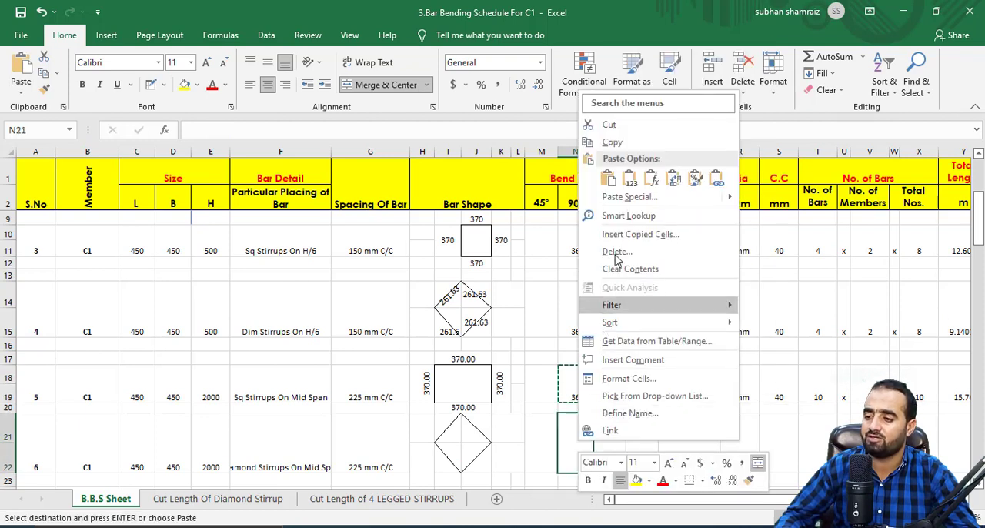
{"action": "left_click", "coordinate": [609, 179]}
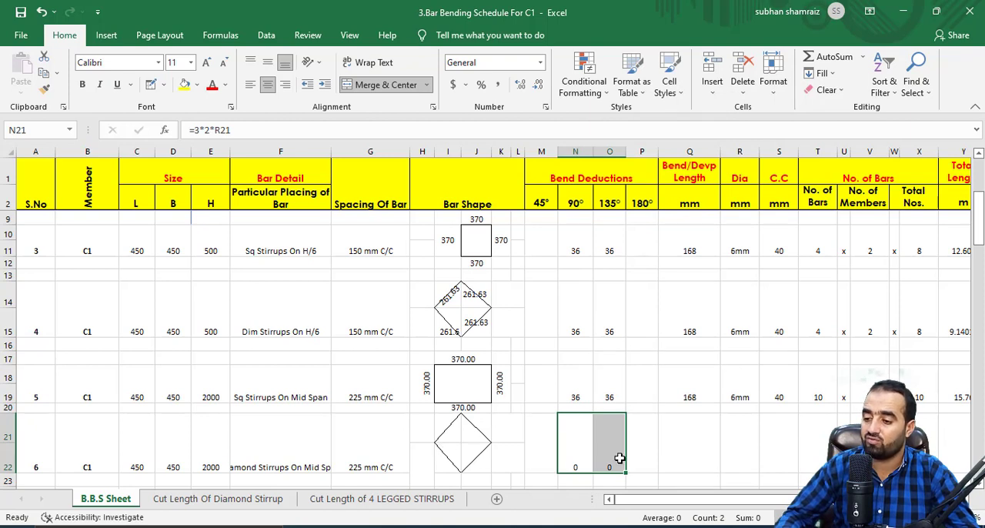
Copy the Bend/Devp Length formula from item 5 to item 6.
{"action": "left_click", "coordinate": [674, 448]}
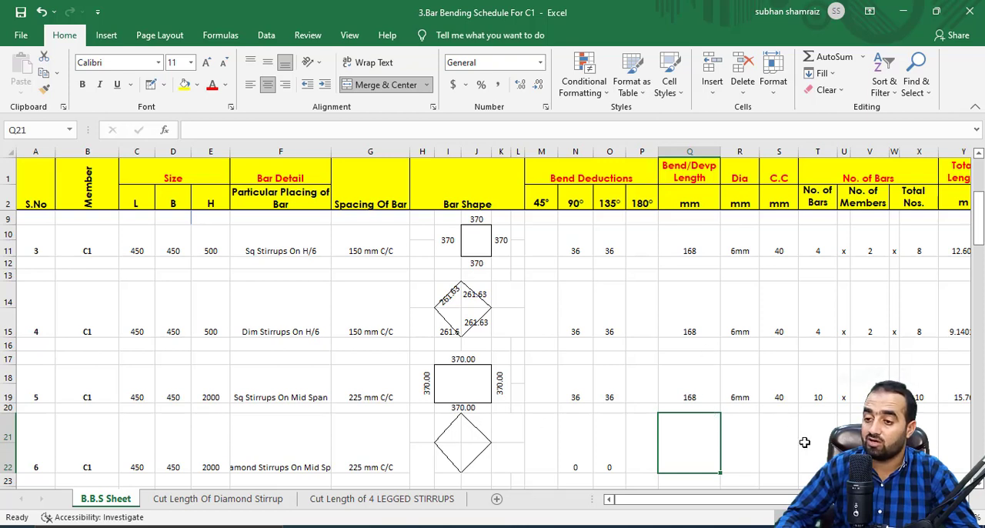
{"action": "left_click", "coordinate": [693, 387]}
{"action": "right_click", "coordinate": [692, 387]}
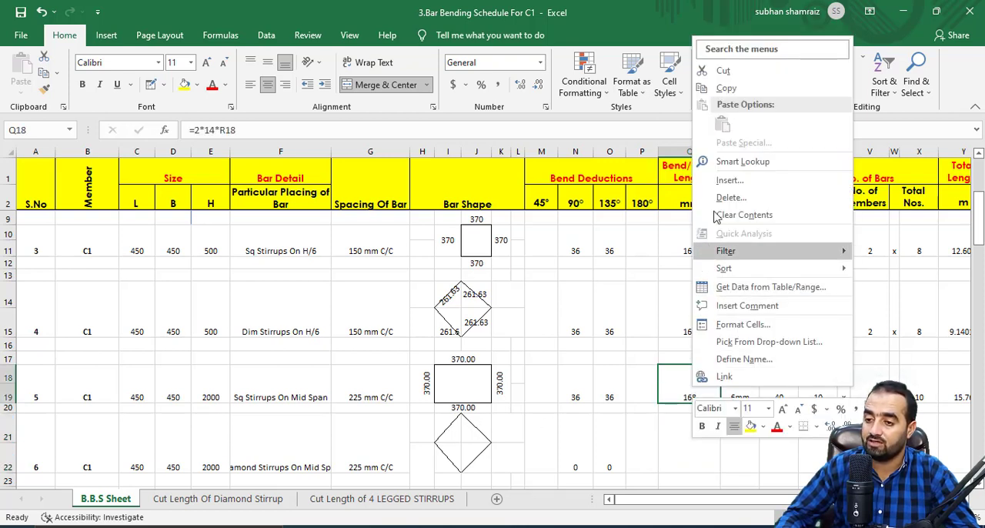
{"action": "left_click", "coordinate": [720, 85]}
{"action": "left_click", "coordinate": [699, 452]}
{"action": "right_click", "coordinate": [699, 452]}
{"action": "left_click", "coordinate": [716, 185]}
{"action": "key", "text": "Escape"}
Set item 6's bar diameter to 6mm and its clear cover to 40 mm.
{"action": "left_click", "coordinate": [739, 445]}
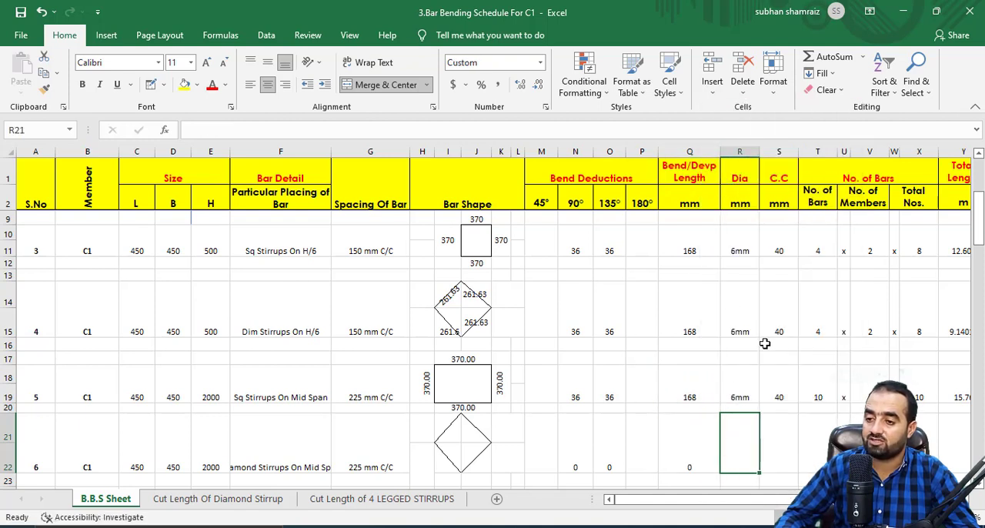
{"action": "type", "text": "6mm"}
{"action": "key", "text": "Tab"}
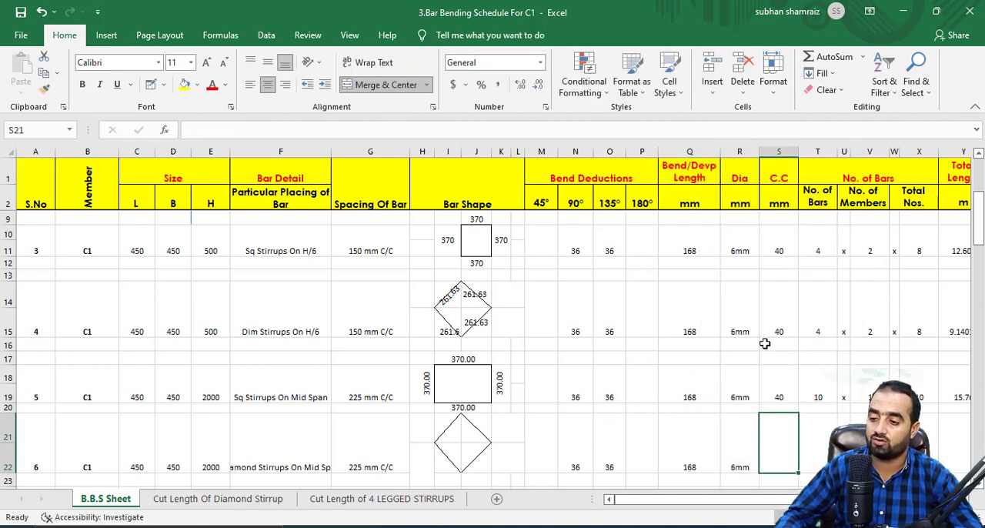
{"action": "type", "text": "40"}
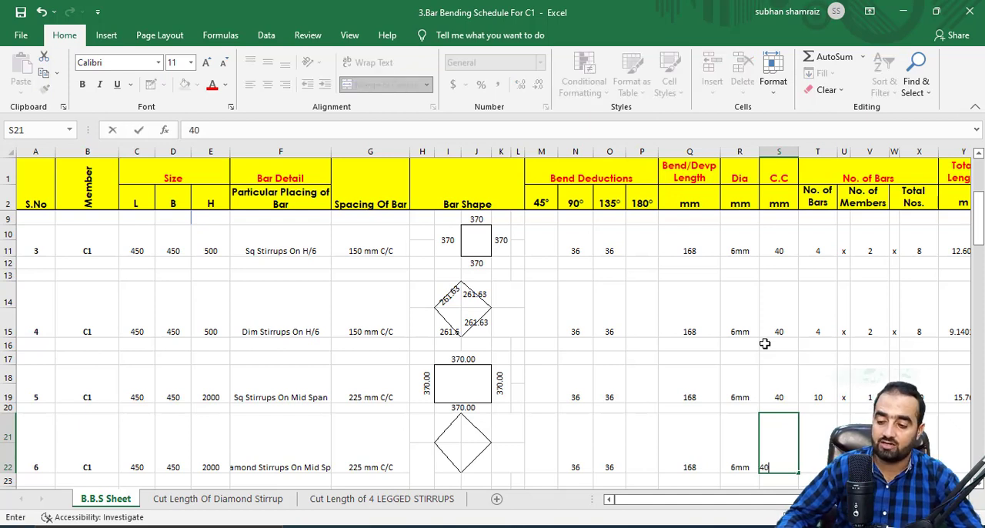
{"action": "key", "text": "Tab"}
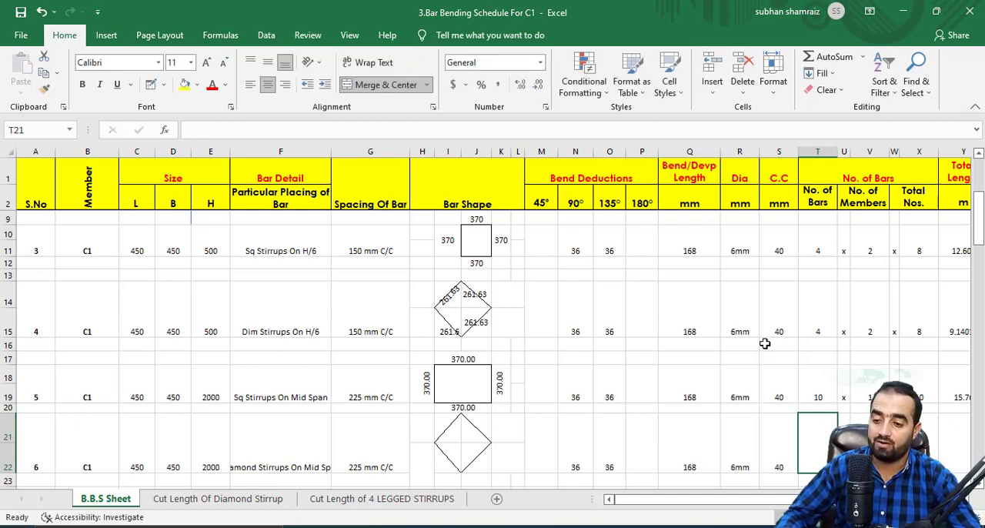
Copy the rounded-up No. of Bars formula from item 5 to item 6.
{"action": "right_click", "coordinate": [815, 383]}
{"action": "left_click", "coordinate": [850, 83]}
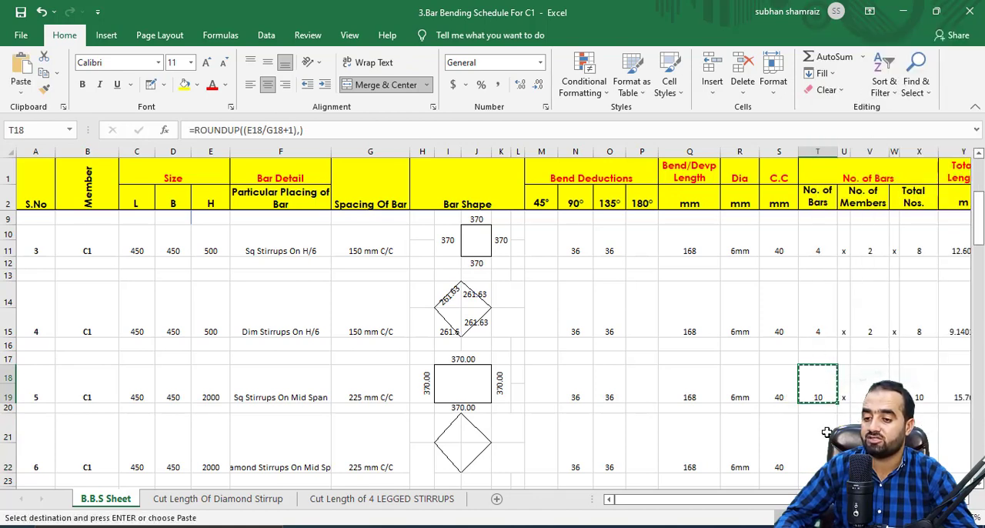
{"action": "right_click", "coordinate": [824, 435]}
{"action": "left_click", "coordinate": [696, 176]}
Set item 6's number of members to 1, with an x multiplication sign in the cell on each side.
{"action": "left_click", "coordinate": [869, 437]}
{"action": "left_click", "coordinate": [845, 436]}
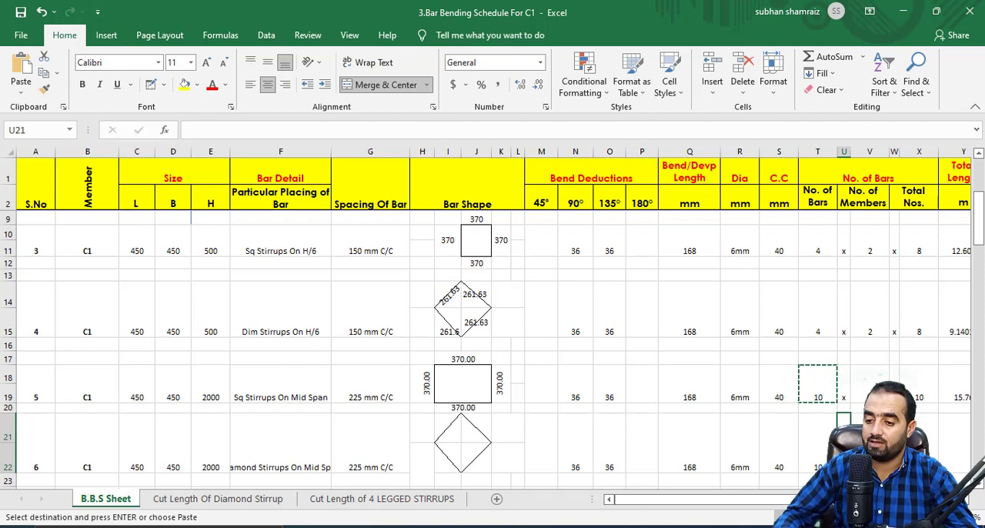
{"action": "key", "text": "alt"}
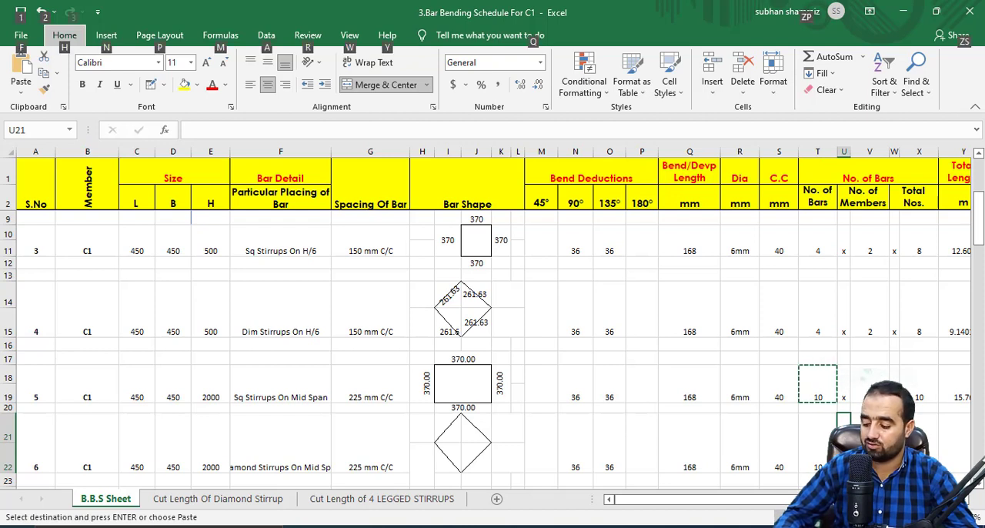
{"action": "key", "text": "alt"}
{"action": "key", "text": "Escape"}
{"action": "type", "text": "x"}
{"action": "key", "text": "Right"}
{"action": "type", "text": "2"}
{"action": "key", "text": "Right"}
{"action": "type", "text": "x"}
{"action": "key", "text": "Right"}
Copy the Total Nos. formula from item 5 to item 6.
{"action": "left_click", "coordinate": [920, 385]}
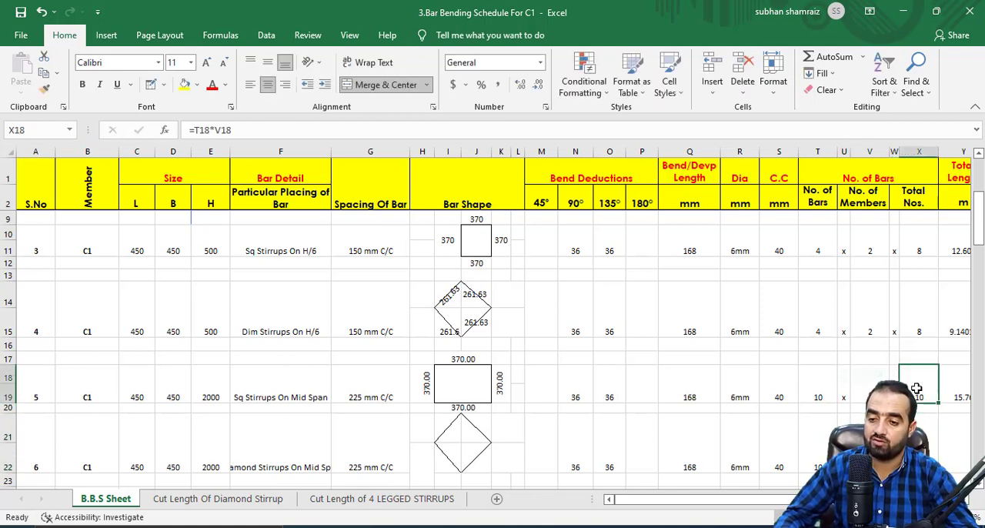
{"action": "right_click", "coordinate": [917, 386]}
{"action": "left_click", "coordinate": [789, 87]}
{"action": "left_click", "coordinate": [924, 449]}
{"action": "right_click", "coordinate": [925, 452]}
{"action": "left_click", "coordinate": [796, 187]}
{"action": "key", "text": "Escape"}
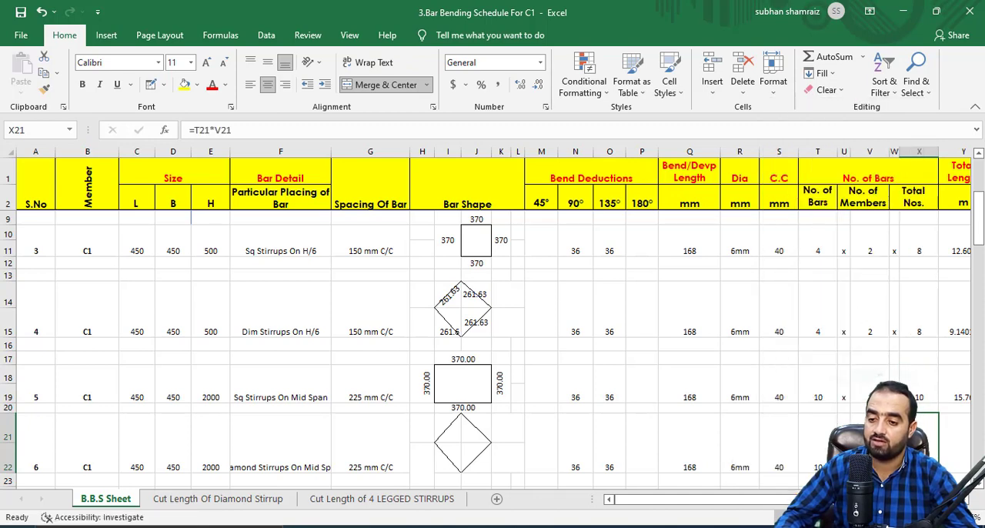
Look up the diamond's side on the Cut Length Of Diamond Stirrup sheet and enter 261.63 in I21 of item 6's bar shape.
{"action": "left_click", "coordinate": [963, 440]}
{"action": "scroll", "coordinate": [493, 323], "scroll_direction": "right", "scroll_amount": 2}
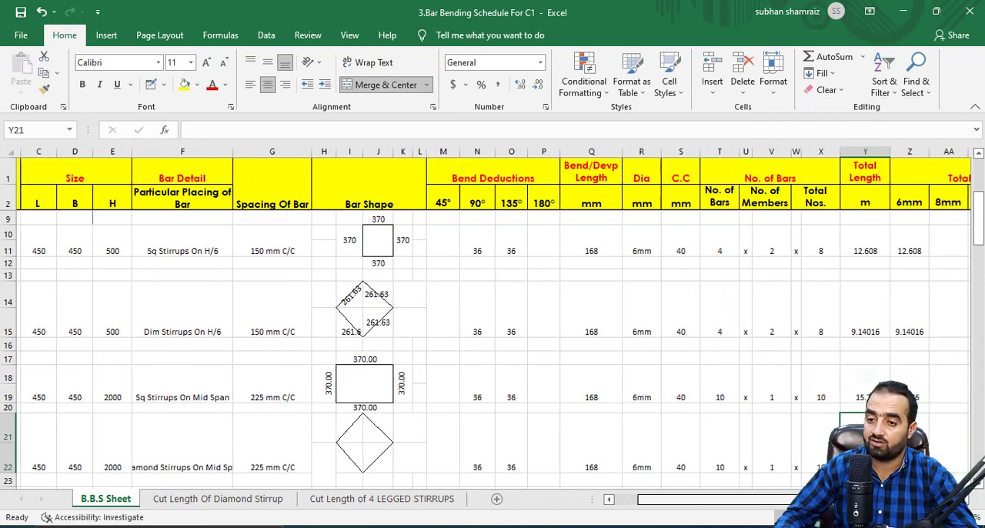
{"action": "scroll", "coordinate": [493, 323], "scroll_direction": "left", "scroll_amount": 1}
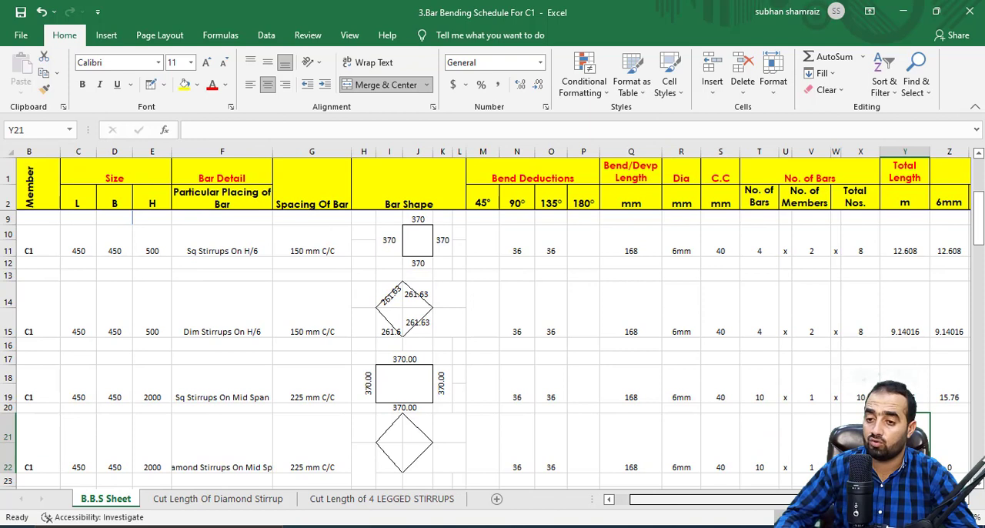
{"action": "scroll", "coordinate": [349, 452], "scroll_direction": "left", "scroll_amount": 1}
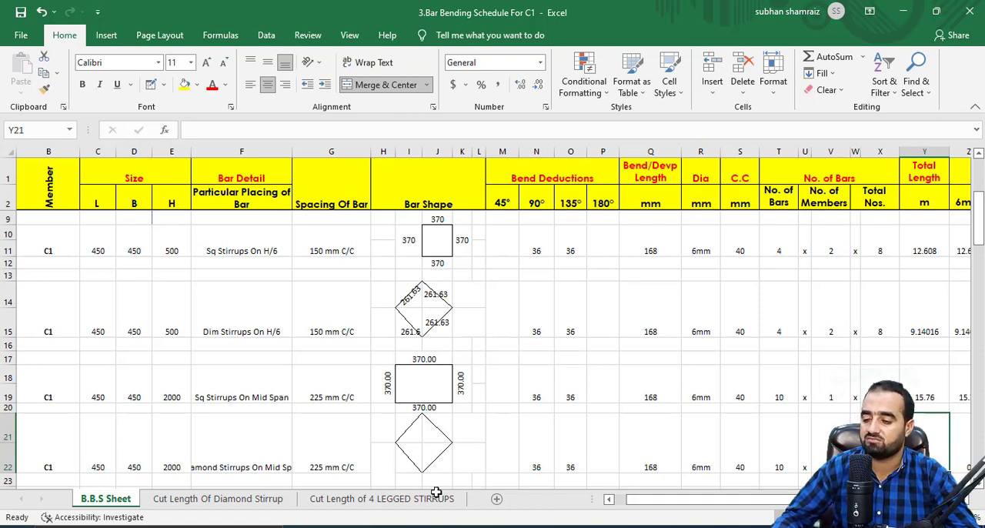
{"action": "left_click", "coordinate": [254, 499]}
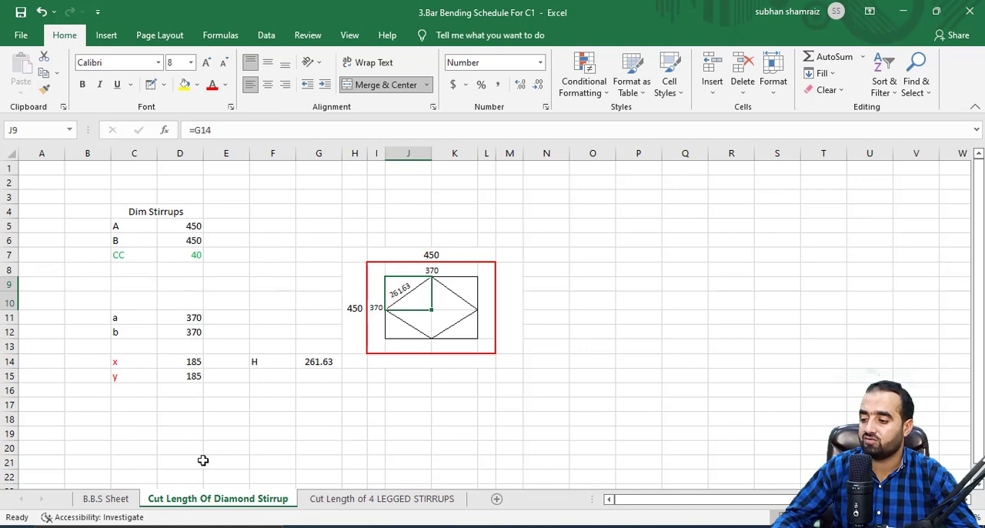
{"action": "left_click", "coordinate": [105, 499]}
{"action": "left_click", "coordinate": [403, 424]}
{"action": "type", "text": "261.63"}
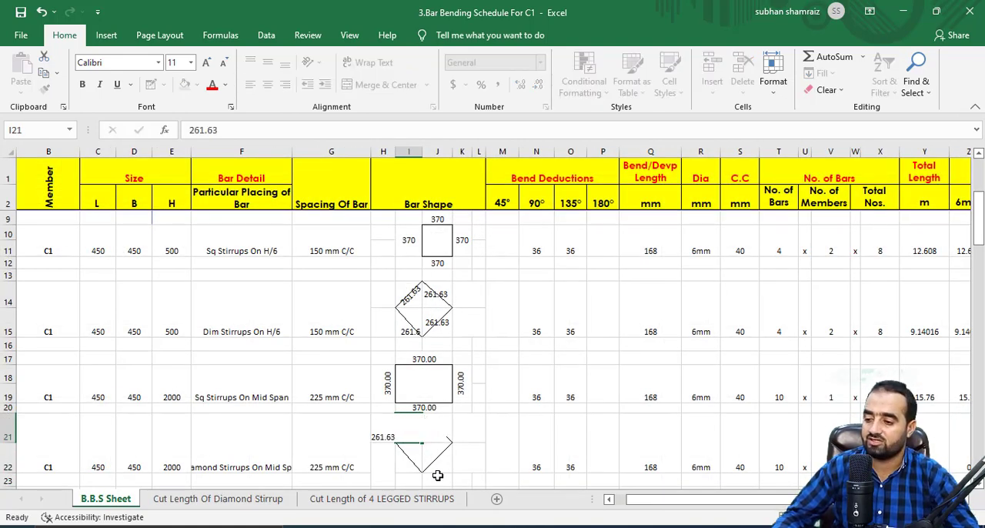
Fill the remaining sides of item 6's diamond shape by linking J21 and I22 to I21, and J22 to J21.
{"action": "key", "text": "Tab"}
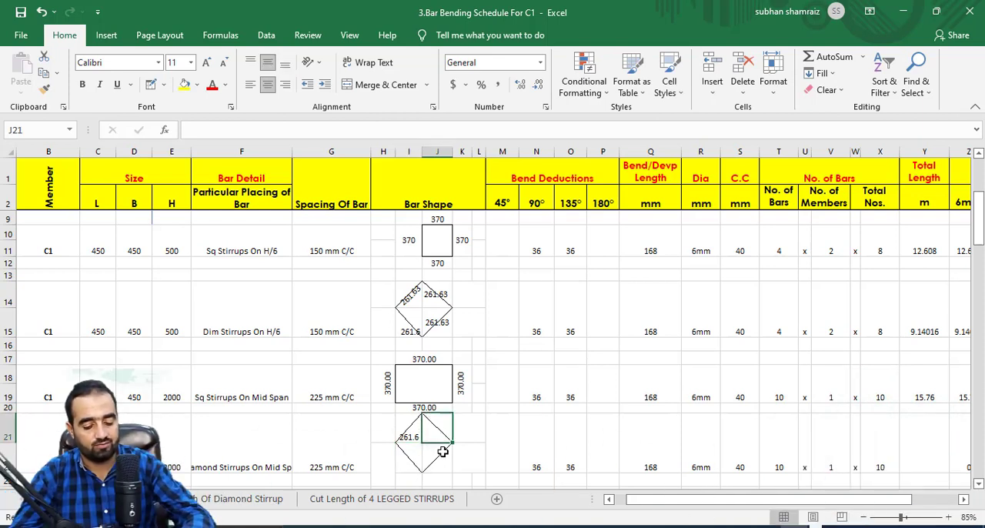
{"action": "type", "text": "="}
{"action": "left_click", "coordinate": [402, 435]}
{"action": "key", "text": "Return"}
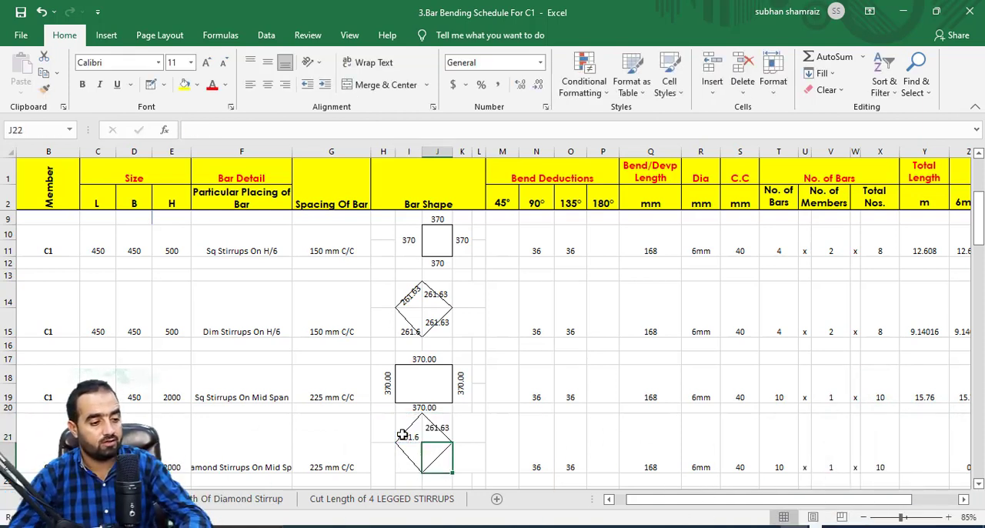
{"action": "left_click", "coordinate": [404, 456]}
{"action": "type", "text": "="}
{"action": "left_click", "coordinate": [412, 435]}
{"action": "key", "text": "Return"}
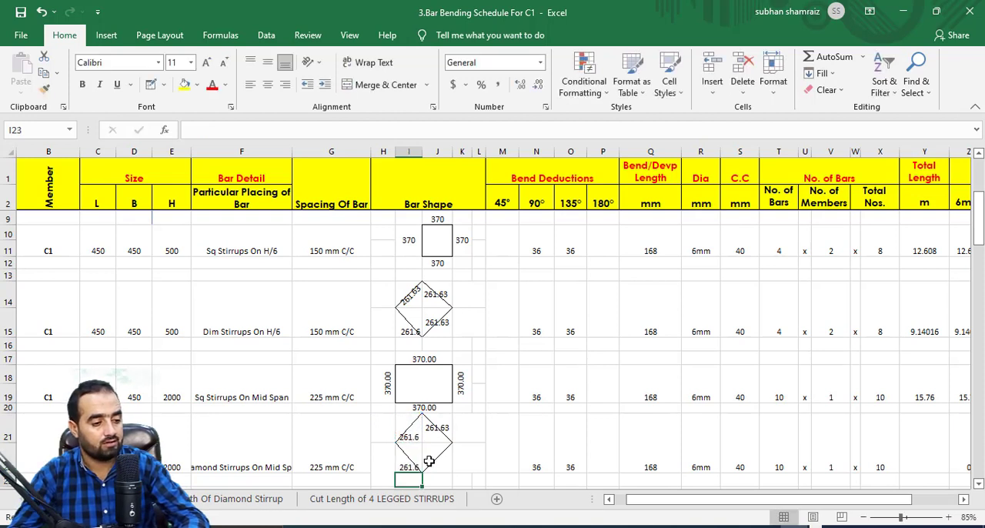
{"action": "left_click", "coordinate": [430, 465]}
{"action": "type", "text": "="}
{"action": "left_click", "coordinate": [437, 429]}
{"action": "key", "text": "Return"}
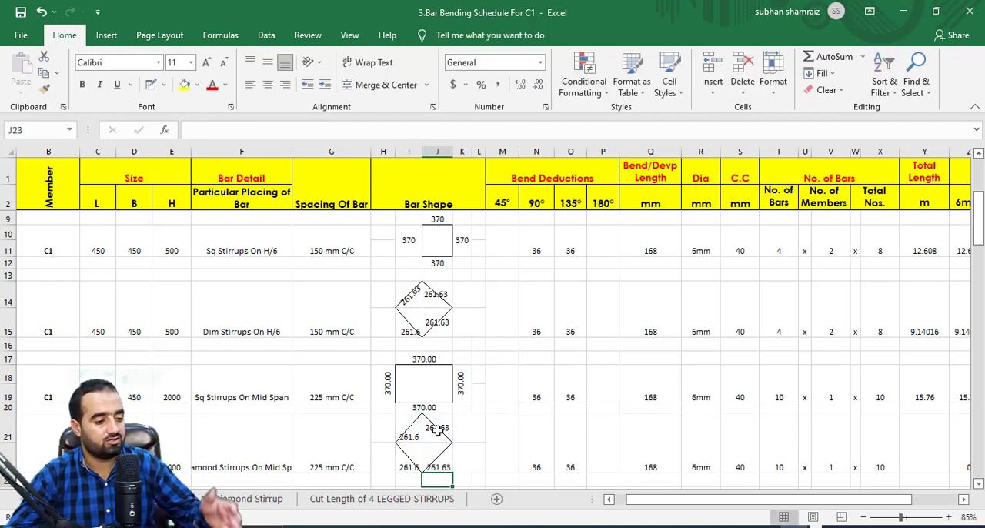
Copy the Total Length formula from the H/6 diamond stirrups in Y14 to item 6 in Y21 and check its cell references.
{"action": "left_click_drag", "start_coordinate": [659, 507], "coordinate": [674, 508]}
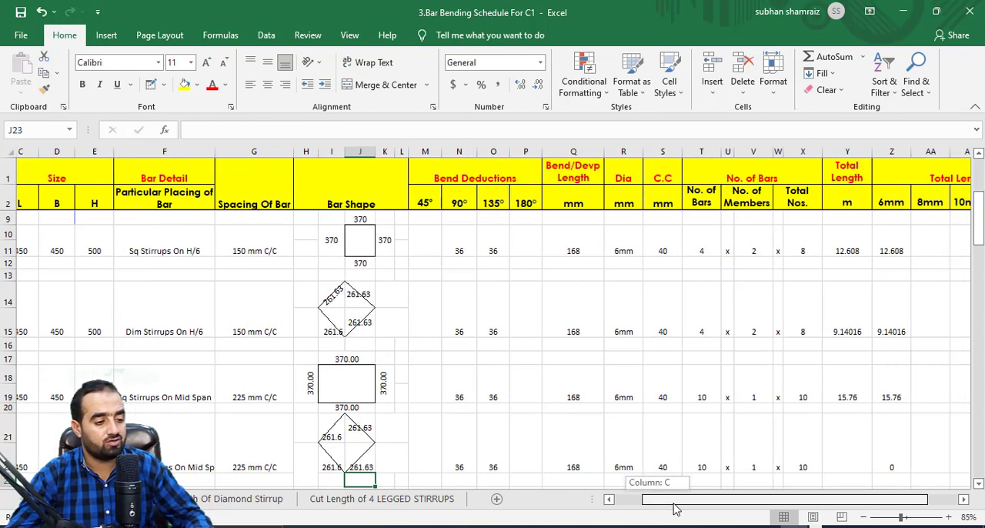
{"action": "left_click", "coordinate": [847, 438]}
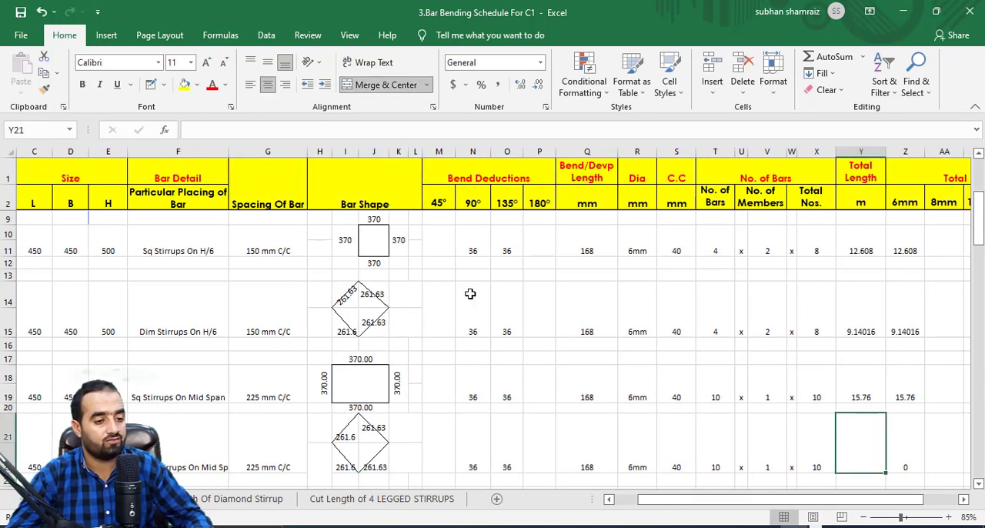
{"action": "right_click", "coordinate": [863, 321]}
{"action": "left_click", "coordinate": [812, 217]}
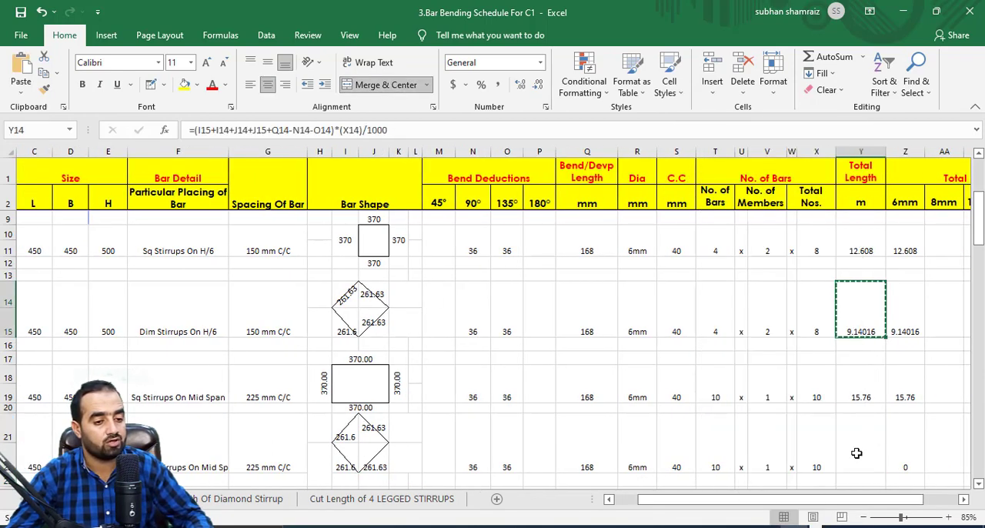
{"action": "right_click", "coordinate": [859, 423]}
{"action": "left_click", "coordinate": [727, 193]}
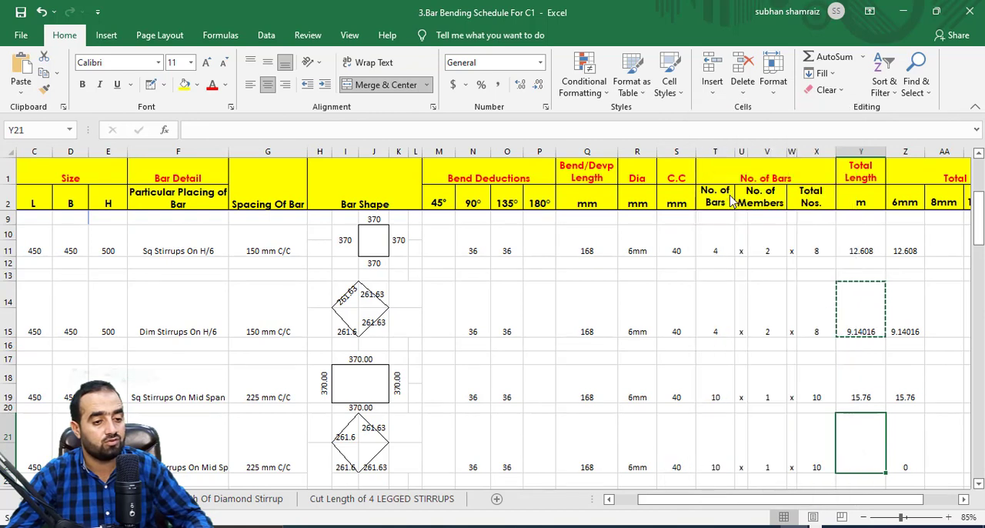
{"action": "double_click", "coordinate": [855, 444]}
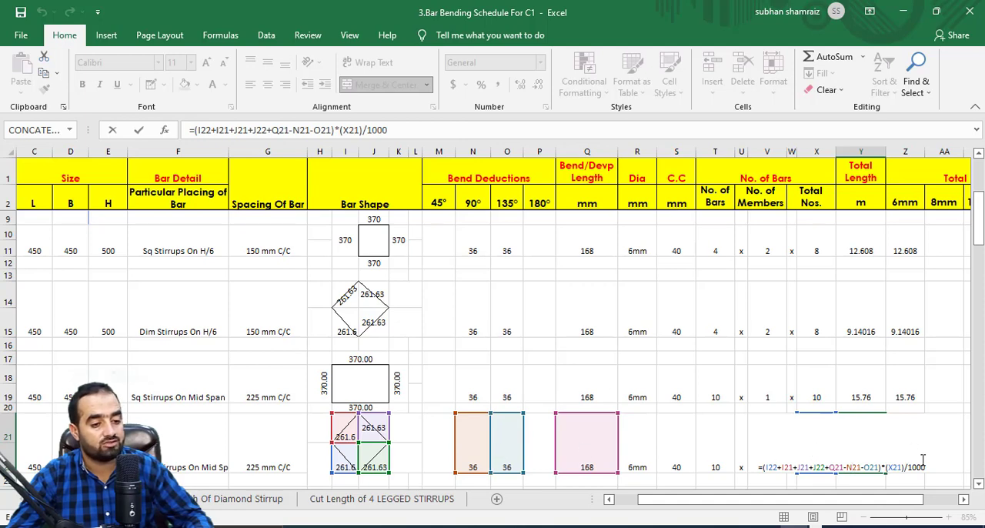
{"action": "key", "text": "Return"}
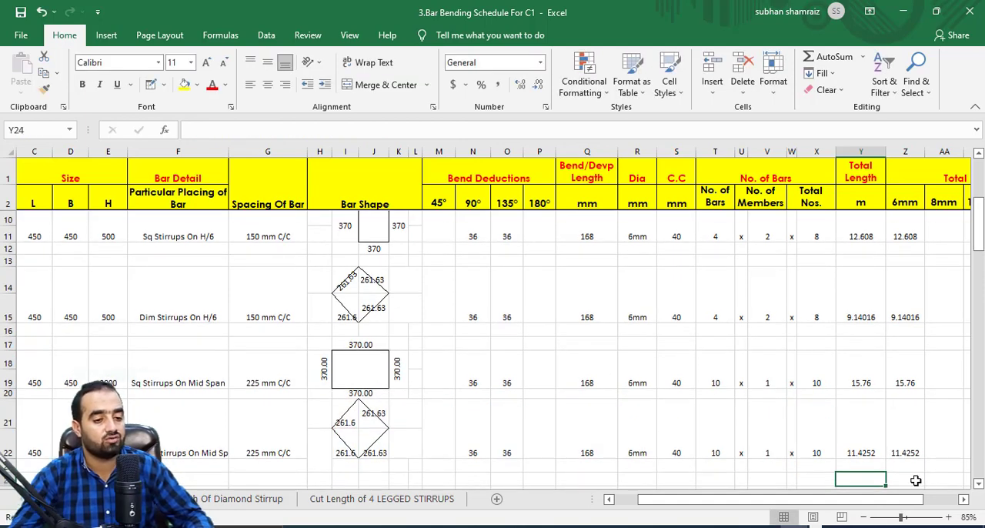
{"action": "left_click", "coordinate": [866, 446]}
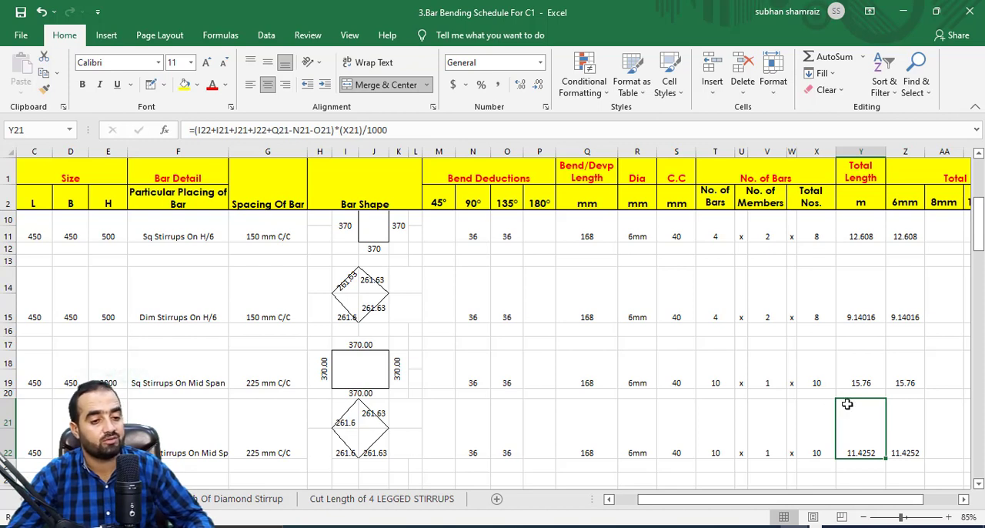
Switch to the column drawing in Civil 3D and examine column C-1's basement floor stirrup zones at H/6 and mid-span.
{"action": "scroll", "coordinate": [262, 374], "scroll_direction": "up", "scroll_amount": 3}
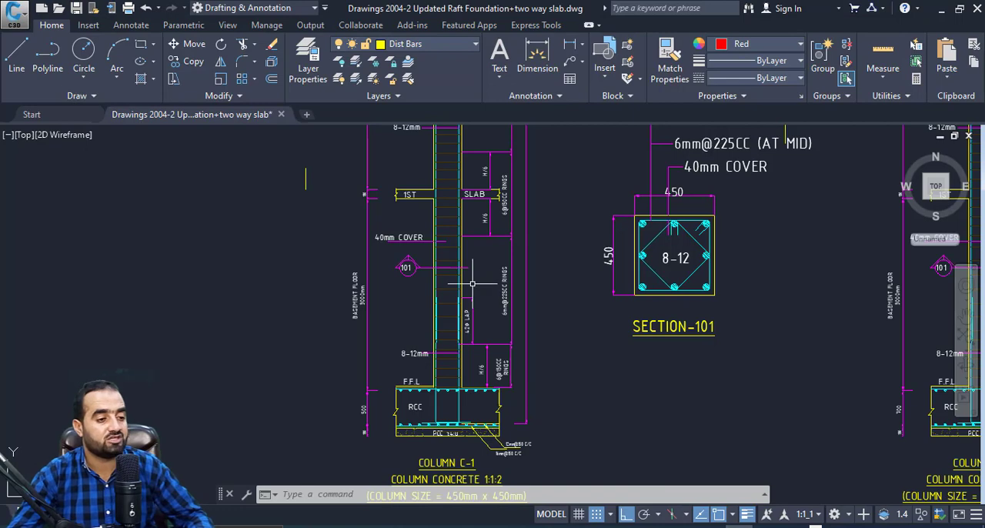
{"action": "scroll", "coordinate": [484, 325], "scroll_direction": "up", "scroll_amount": 4}
{"action": "scroll", "coordinate": [479, 413], "scroll_direction": "down", "scroll_amount": 4}
{"action": "scroll", "coordinate": [477, 421], "scroll_direction": "up", "scroll_amount": 4}
{"action": "scroll", "coordinate": [478, 421], "scroll_direction": "down", "scroll_amount": 3}
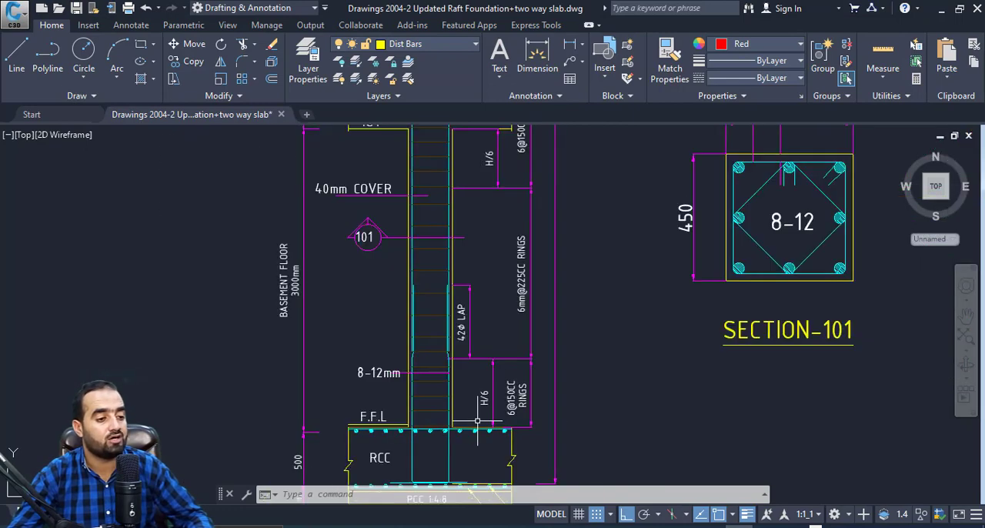
{"action": "scroll", "coordinate": [478, 421], "scroll_direction": "down", "scroll_amount": 1}
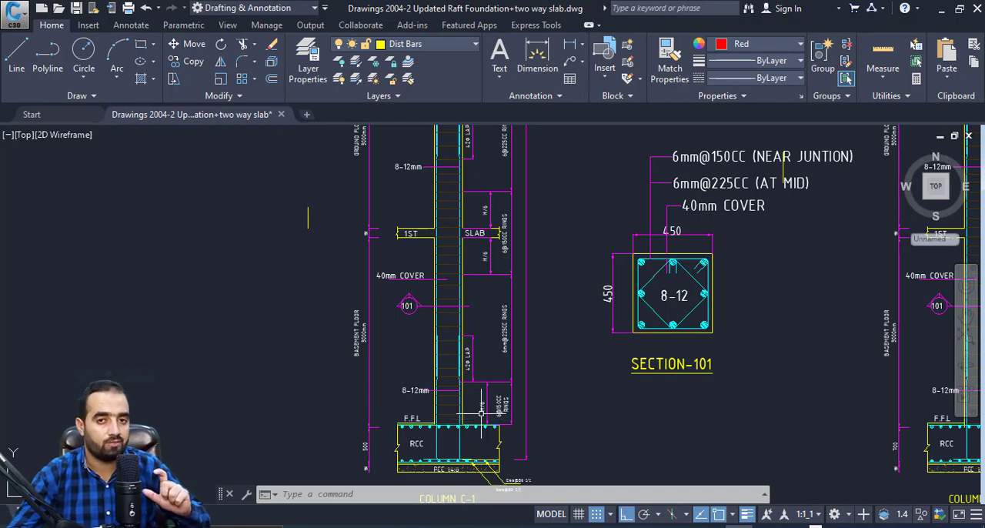
{"action": "scroll", "coordinate": [481, 410], "scroll_direction": "down", "scroll_amount": 3}
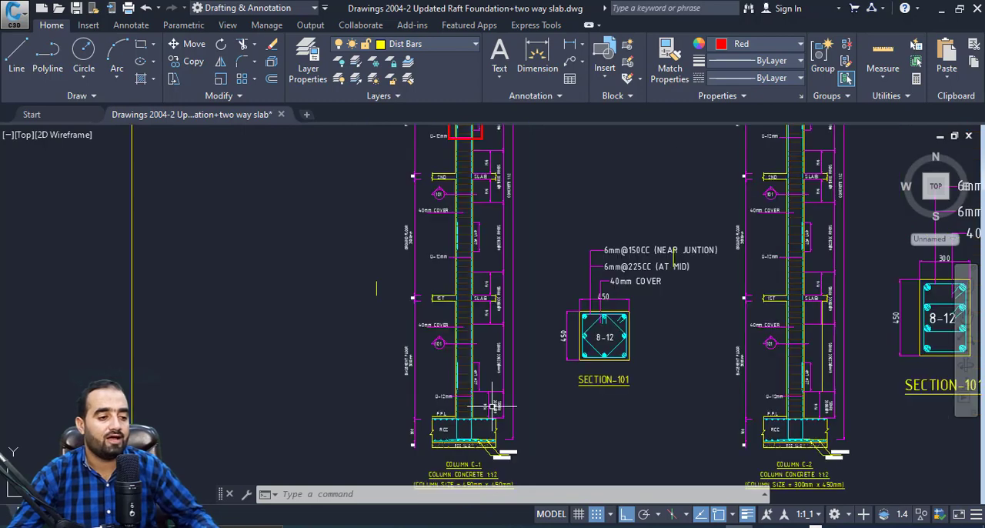
Examine column C-1's stirrup spacing zones on the ground floor and up to the second floor and 4th slab.
{"action": "scroll", "coordinate": [475, 246], "scroll_direction": "up", "scroll_amount": 5}
{"action": "scroll", "coordinate": [475, 248], "scroll_direction": "down", "scroll_amount": 2}
{"action": "scroll", "coordinate": [351, 289], "scroll_direction": "up", "scroll_amount": 2}
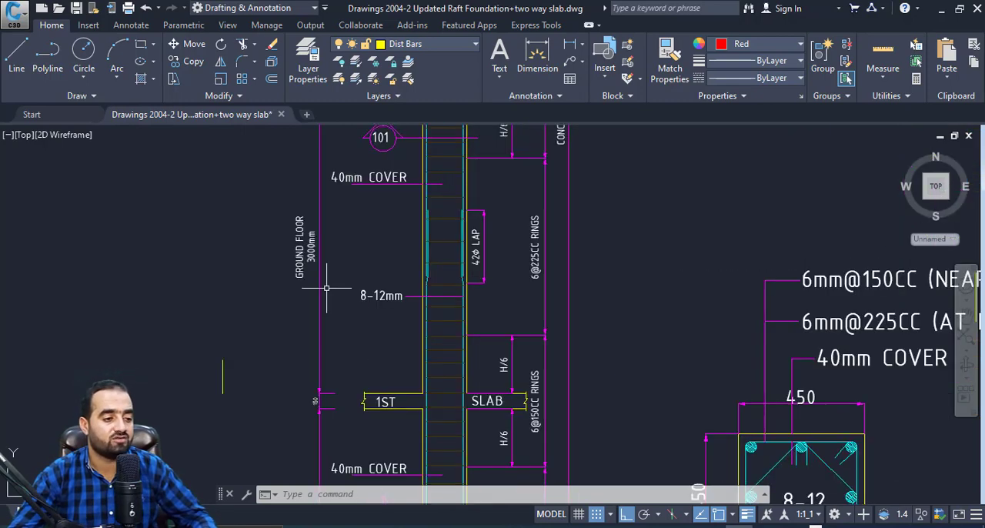
{"action": "scroll", "coordinate": [390, 285], "scroll_direction": "down", "scroll_amount": 4}
{"action": "scroll", "coordinate": [399, 280], "scroll_direction": "down", "scroll_amount": 3}
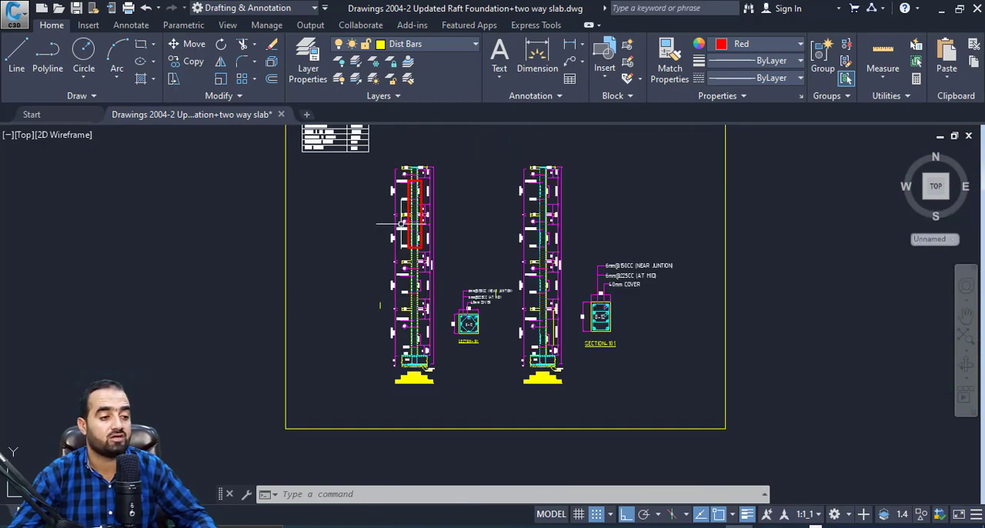
{"action": "scroll", "coordinate": [402, 243], "scroll_direction": "up", "scroll_amount": 6}
{"action": "scroll", "coordinate": [423, 243], "scroll_direction": "down", "scroll_amount": 4}
{"action": "scroll", "coordinate": [429, 183], "scroll_direction": "up", "scroll_amount": 4}
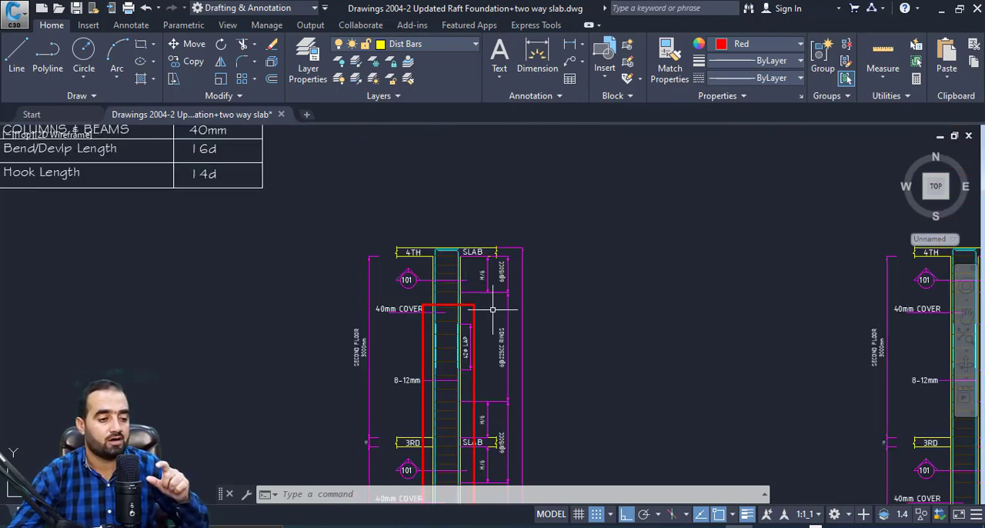
Examine column C-2's elevation and its 300 x 450 Section-101 stirrup arrangement alongside column C-1's section.
{"action": "scroll", "coordinate": [465, 288], "scroll_direction": "down", "scroll_amount": 5}
{"action": "scroll", "coordinate": [500, 359], "scroll_direction": "down", "scroll_amount": 3}
{"action": "scroll", "coordinate": [500, 358], "scroll_direction": "up", "scroll_amount": 4}
{"action": "scroll", "coordinate": [500, 359], "scroll_direction": "up", "scroll_amount": 3}
{"action": "scroll", "coordinate": [499, 359], "scroll_direction": "down", "scroll_amount": 5}
{"action": "scroll", "coordinate": [500, 359], "scroll_direction": "up", "scroll_amount": 3}
{"action": "scroll", "coordinate": [897, 466], "scroll_direction": "up", "scroll_amount": 2}
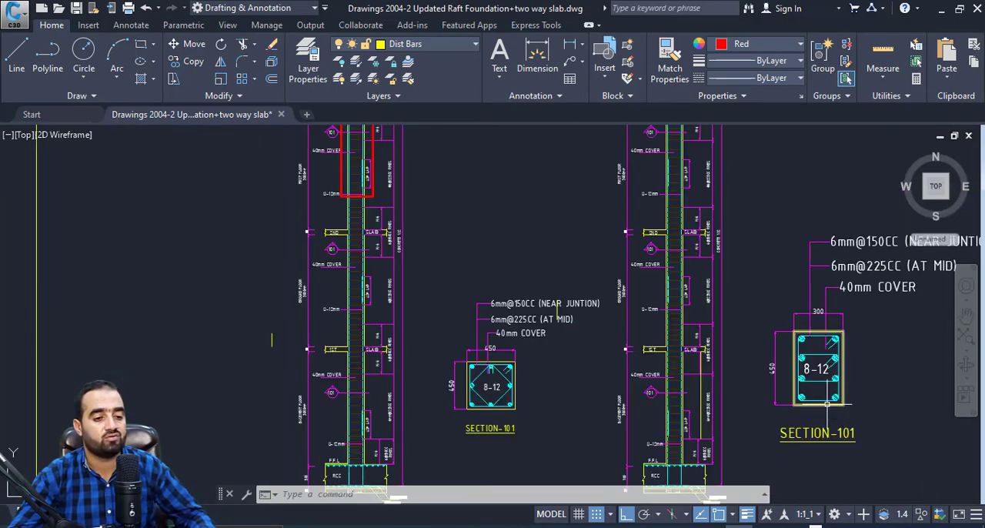
{"action": "scroll", "coordinate": [897, 467], "scroll_direction": "down", "scroll_amount": 2}
{"action": "scroll", "coordinate": [870, 450], "scroll_direction": "up", "scroll_amount": 2}
{"action": "scroll", "coordinate": [854, 331], "scroll_direction": "up", "scroll_amount": 2}
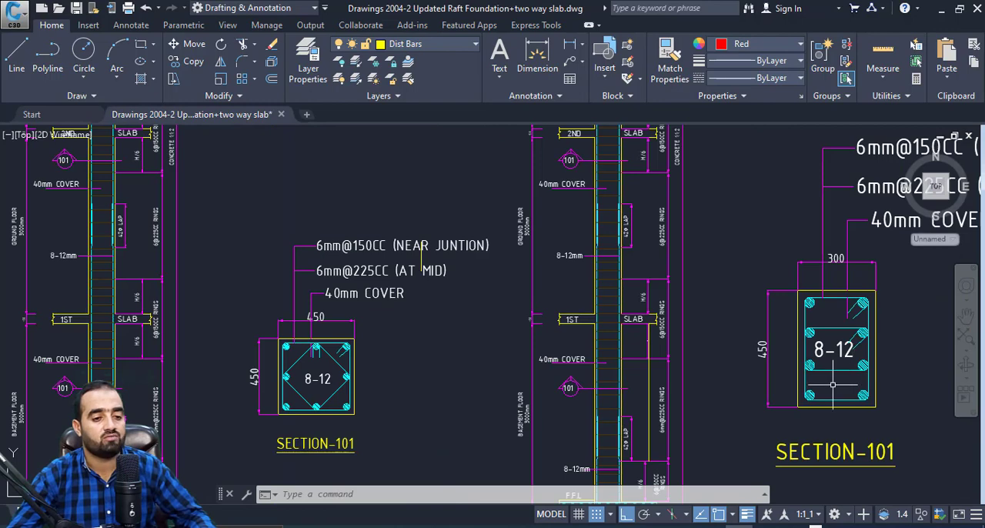
{"action": "scroll", "coordinate": [825, 391], "scroll_direction": "down", "scroll_amount": 4}
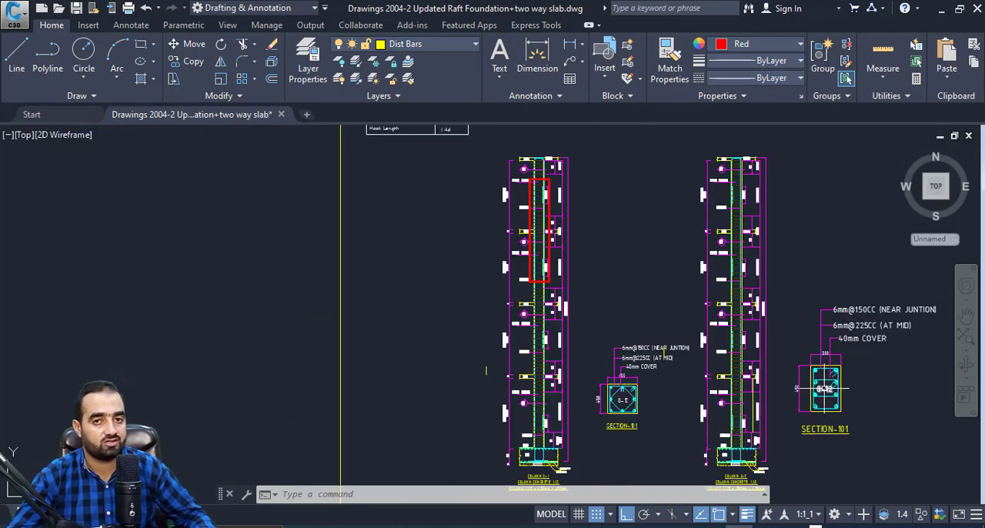